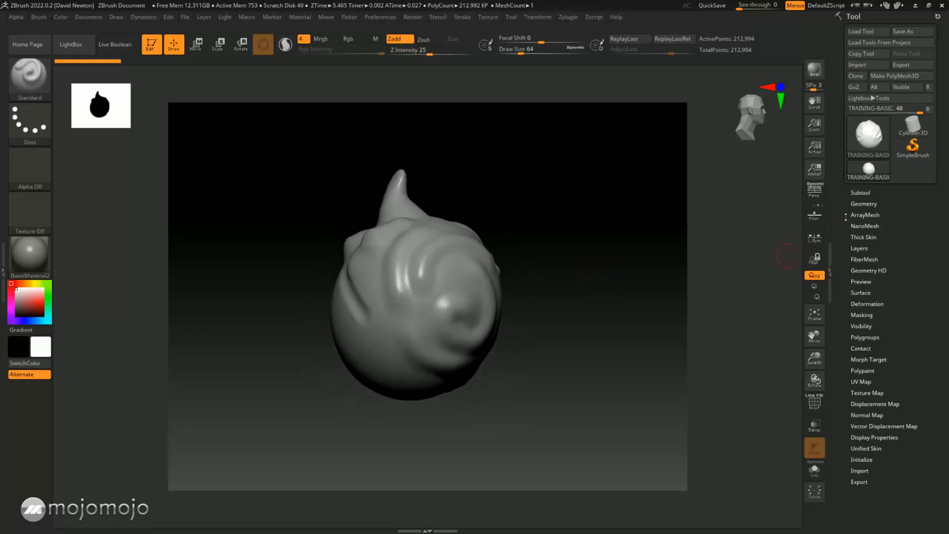
- Lower the sculpted mesh to subdivision level 2 and display its polyframe
{"action": "left_click", "coordinate": [861, 194]}
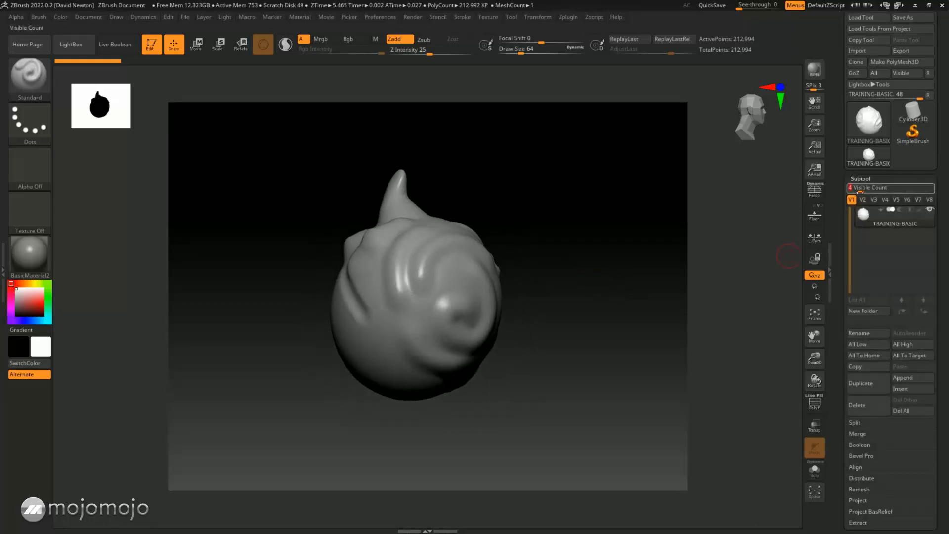
{"action": "left_click", "coordinate": [861, 179]}
{"action": "left_click", "coordinate": [863, 190]}
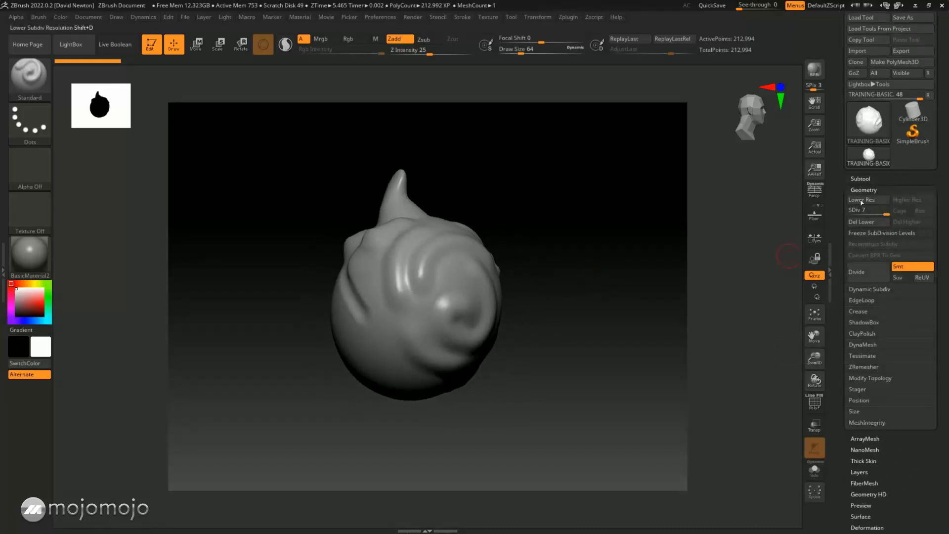
{"action": "left_click_drag", "start_coordinate": [867, 213], "coordinate": [856, 213]}
{"action": "left_click", "coordinate": [815, 402]}
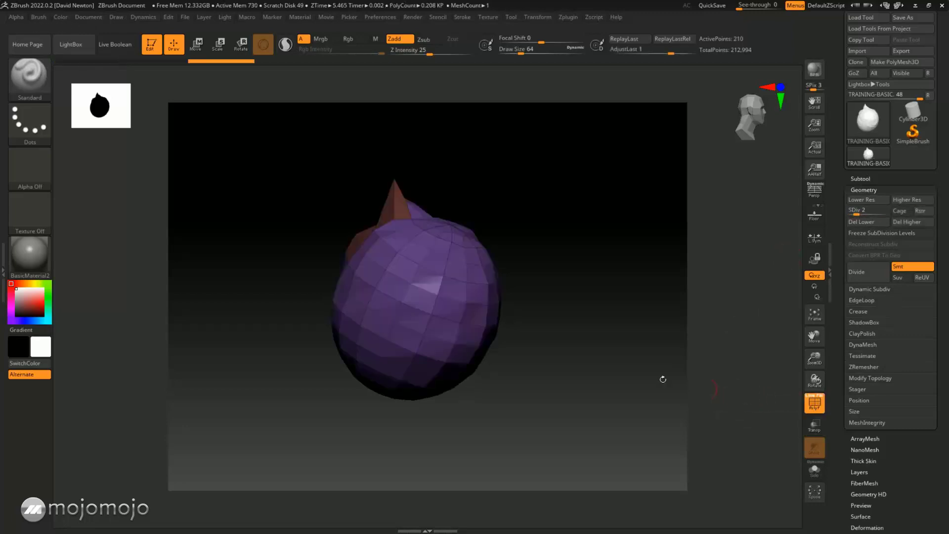
{"action": "left_click_drag", "start_coordinate": [586, 305], "coordinate": [608, 351], "text": "alt"}
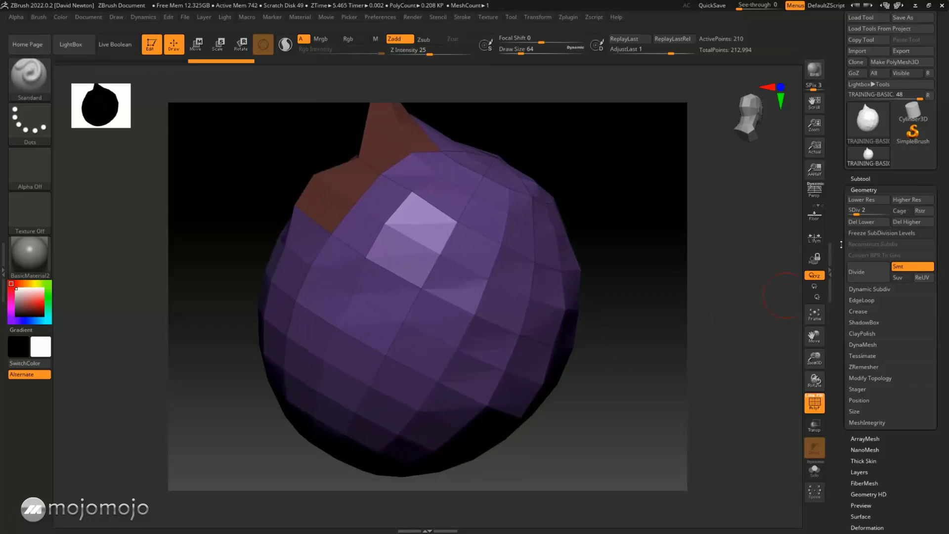
- Step the mesh up and down through its subdivision levels to compare detail, ending at level 7
{"action": "left_click", "coordinate": [862, 213]}
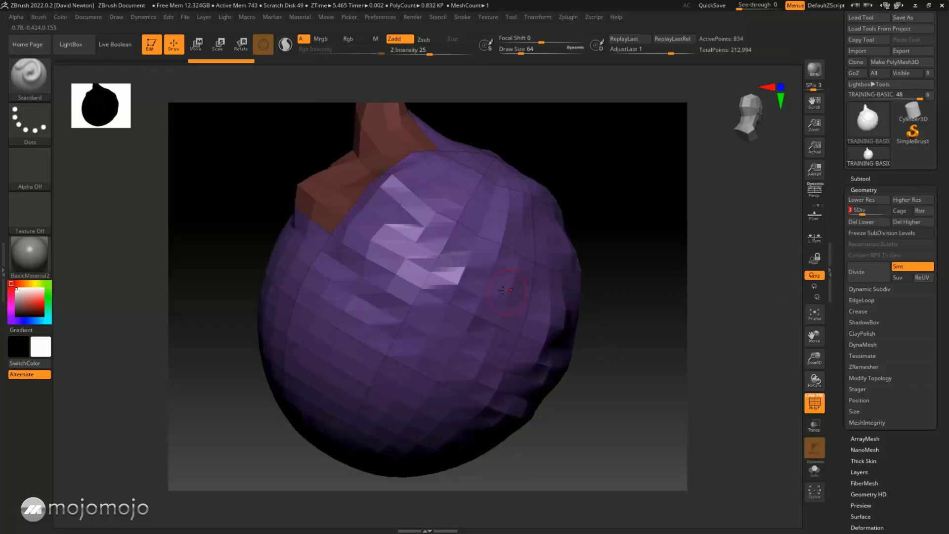
{"action": "left_click_drag", "start_coordinate": [862, 214], "coordinate": [875, 213]}
{"action": "left_click", "coordinate": [881, 214]}
{"action": "left_click", "coordinate": [860, 214]}
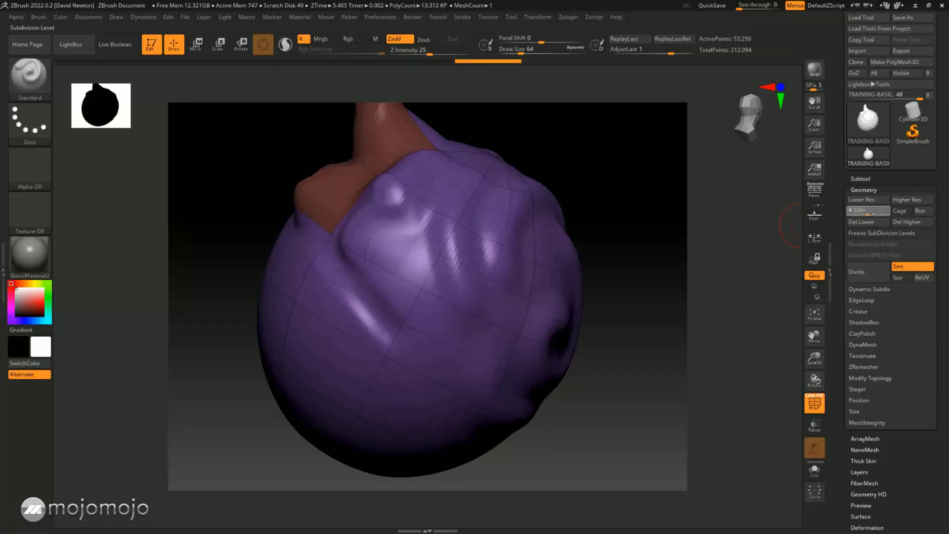
{"action": "left_click_drag", "start_coordinate": [870, 214], "coordinate": [871, 214]}
{"action": "left_click", "coordinate": [886, 214]}
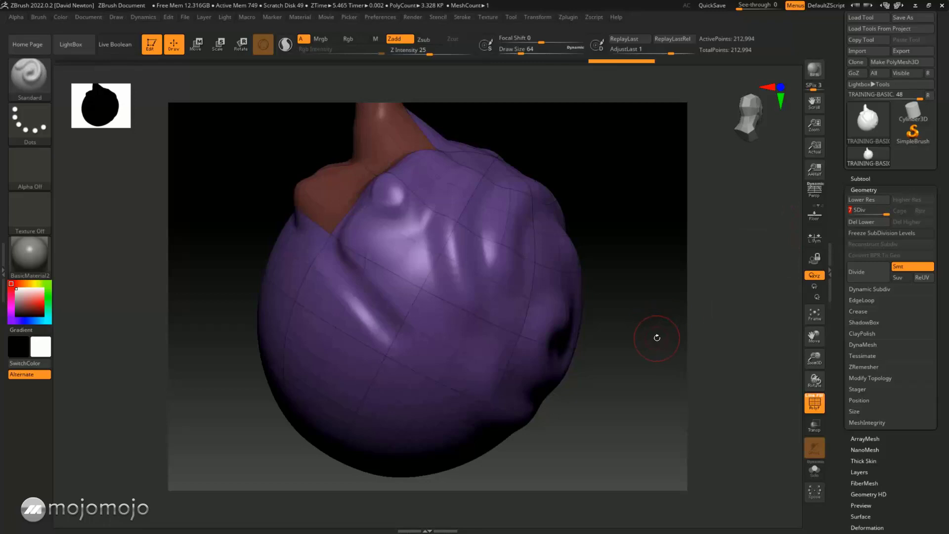
- Set the mesh to subdivision level 4 and delete both its higher and lower subdivision levels
{"action": "left_click_drag", "start_coordinate": [657, 338], "coordinate": [605, 321], "text": "alt"}
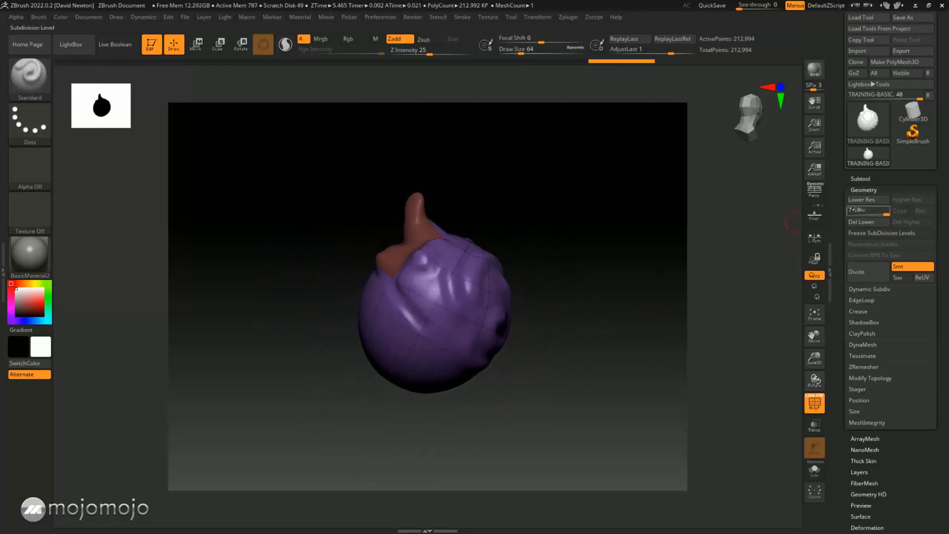
{"action": "left_click_drag", "start_coordinate": [673, 292], "coordinate": [590, 319]}
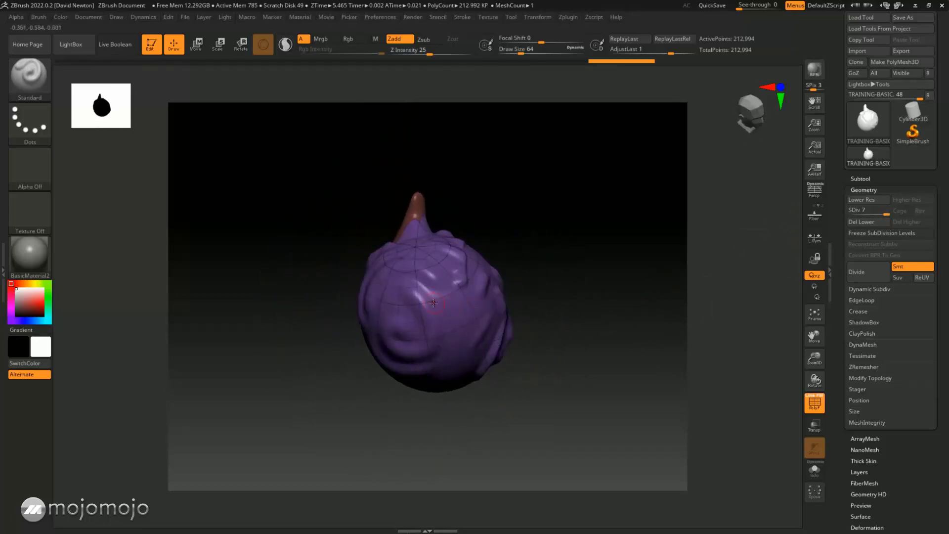
{"action": "left_click_drag", "start_coordinate": [531, 268], "coordinate": [563, 267]}
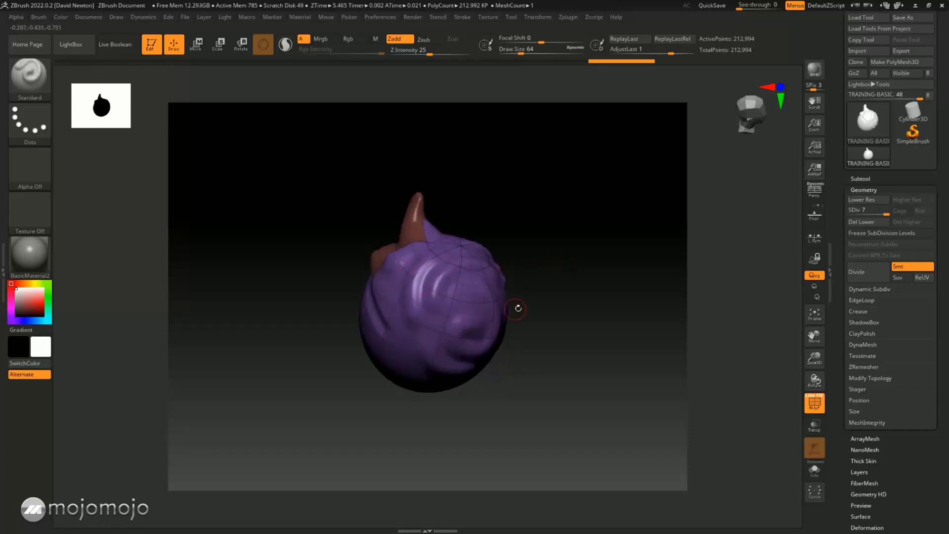
{"action": "left_click_drag", "start_coordinate": [564, 297], "coordinate": [577, 311], "text": "alt"}
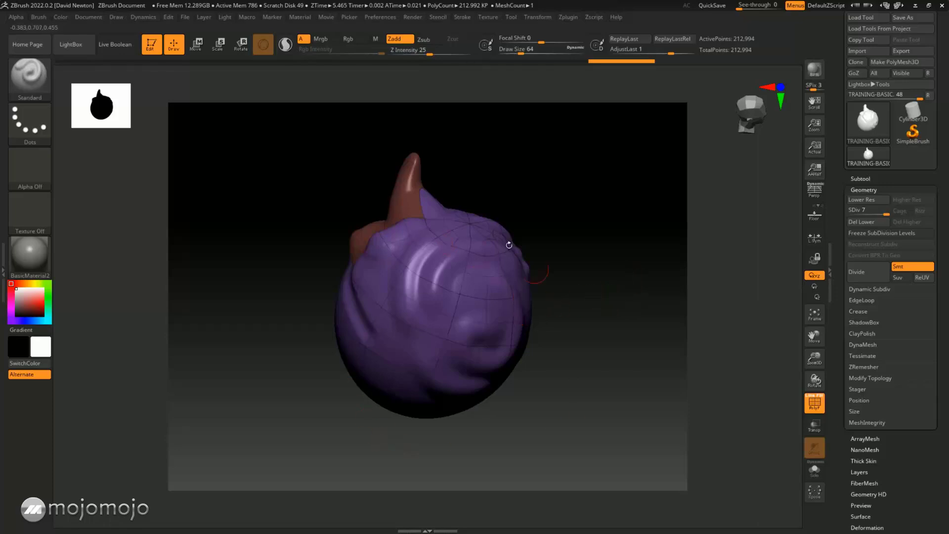
{"action": "mouse_move", "coordinate": [629, 278]}
{"action": "left_mouse_down"}
{"action": "mouse_move", "coordinate": [566, 286]}
{"action": "mouse_move", "coordinate": [643, 285]}
{"action": "left_mouse_up"}
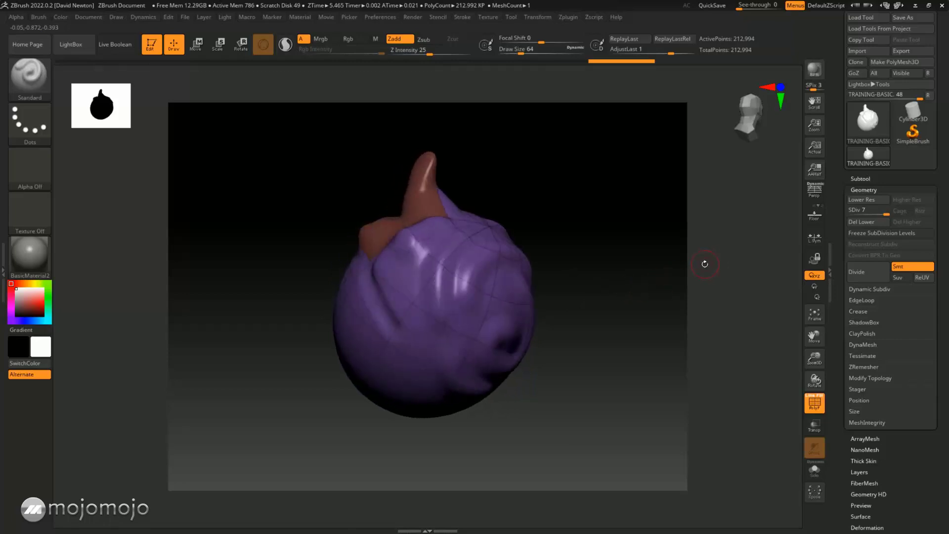
{"action": "left_click_drag", "start_coordinate": [886, 214], "coordinate": [867, 214]}
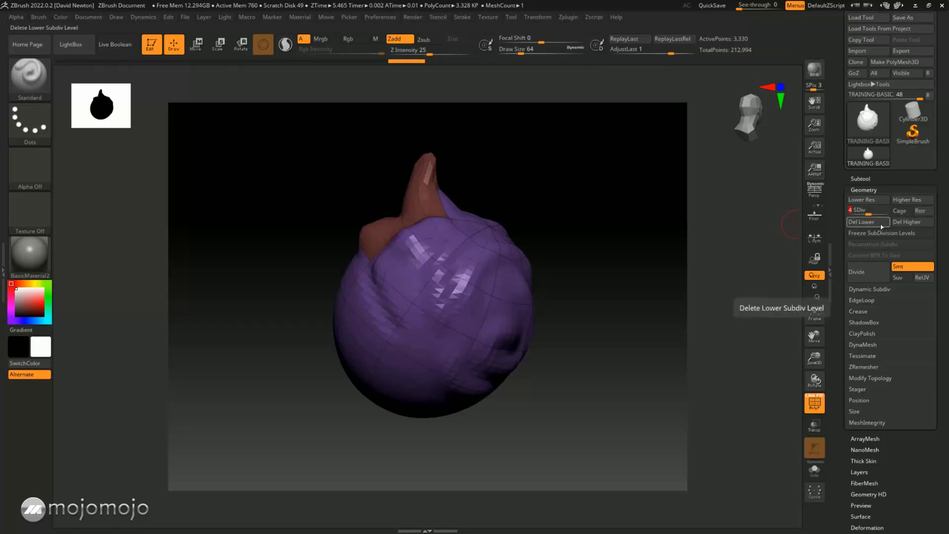
{"action": "left_click", "coordinate": [908, 223]}
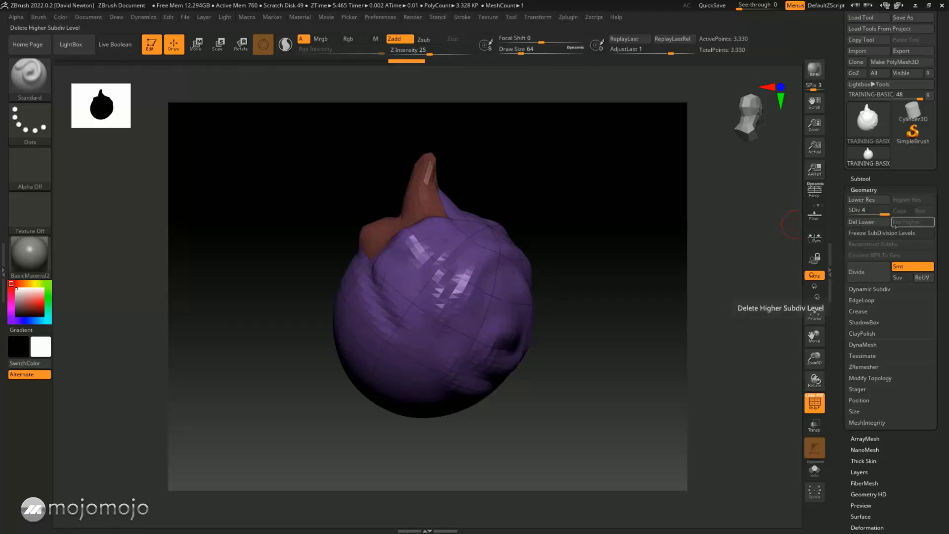
{"action": "left_click", "coordinate": [865, 225]}
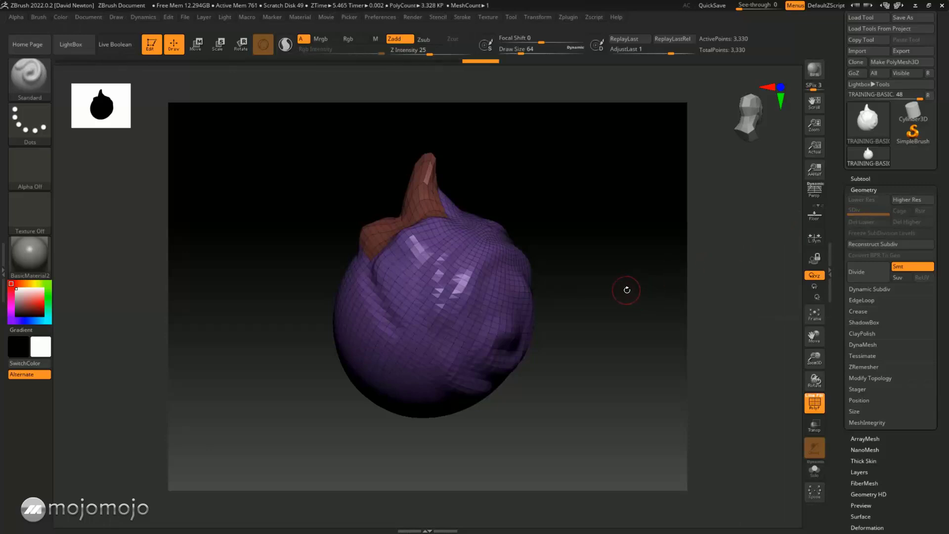
- Hide the polyframe and switch to the Move brush with a draw size of about 207
{"action": "left_click", "coordinate": [813, 403]}
{"action": "mouse_move", "coordinate": [652, 295]}
{"action": "left_mouse_down", "text": "alt"}
{"action": "mouse_move", "coordinate": [605, 291]}
{"action": "mouse_move", "coordinate": [512, 260]}
{"action": "left_mouse_up", "text": "alt"}
{"action": "key", "text": "space"}
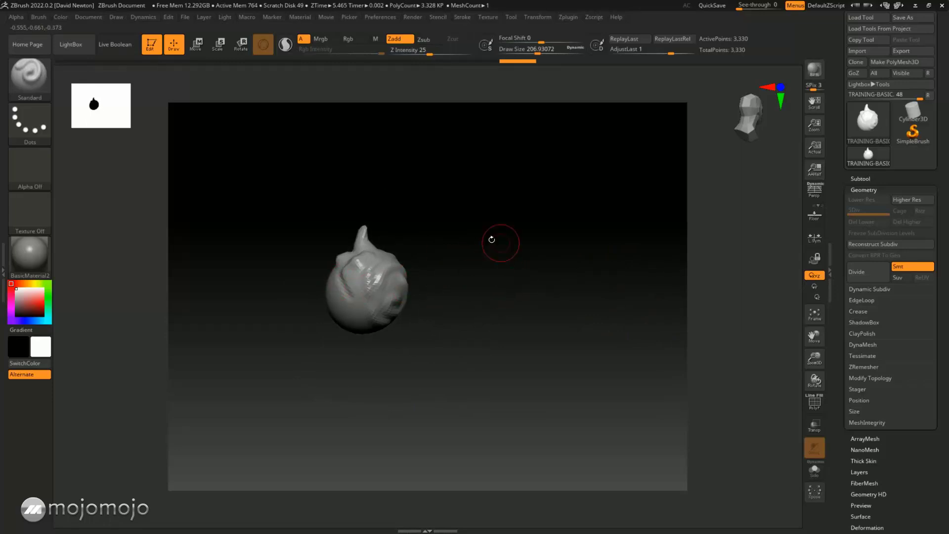
{"action": "key", "text": "b"}
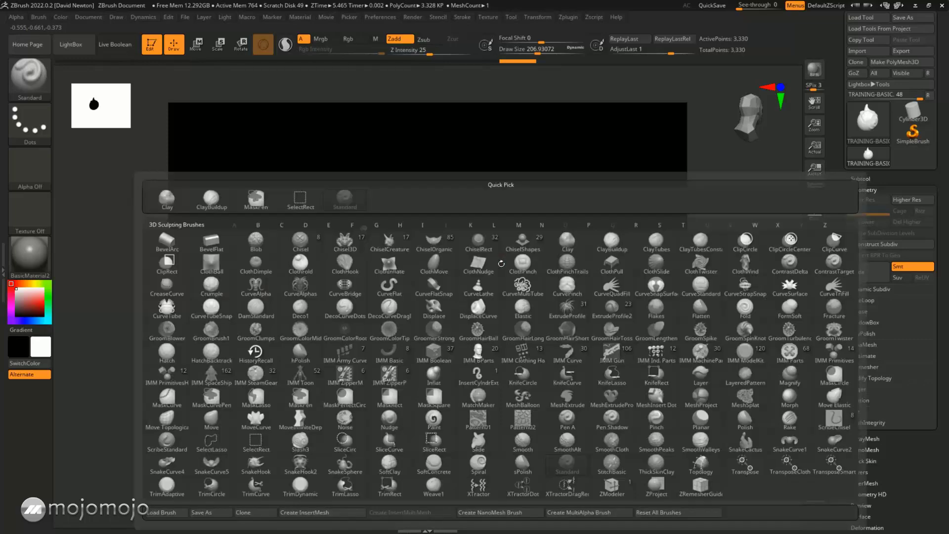
{"action": "key", "text": "m"}
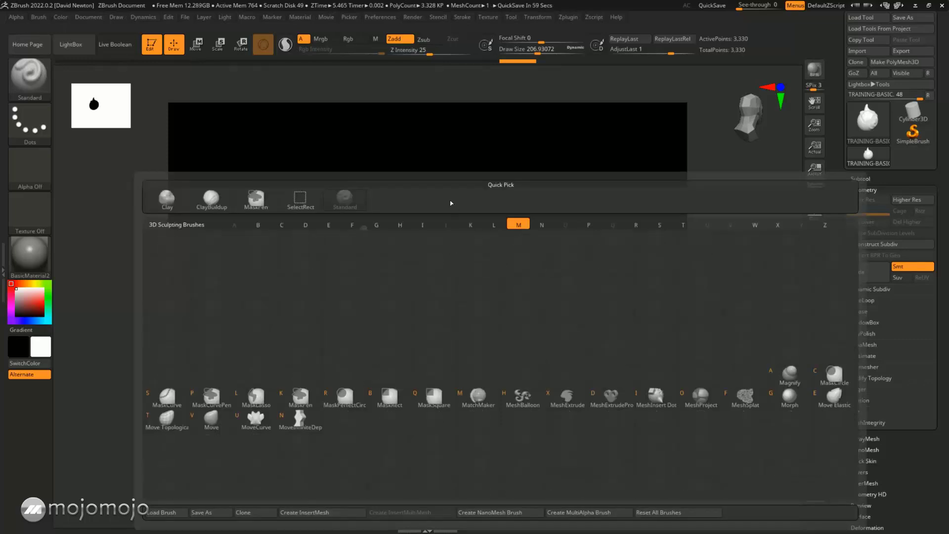
{"action": "key", "text": "v"}
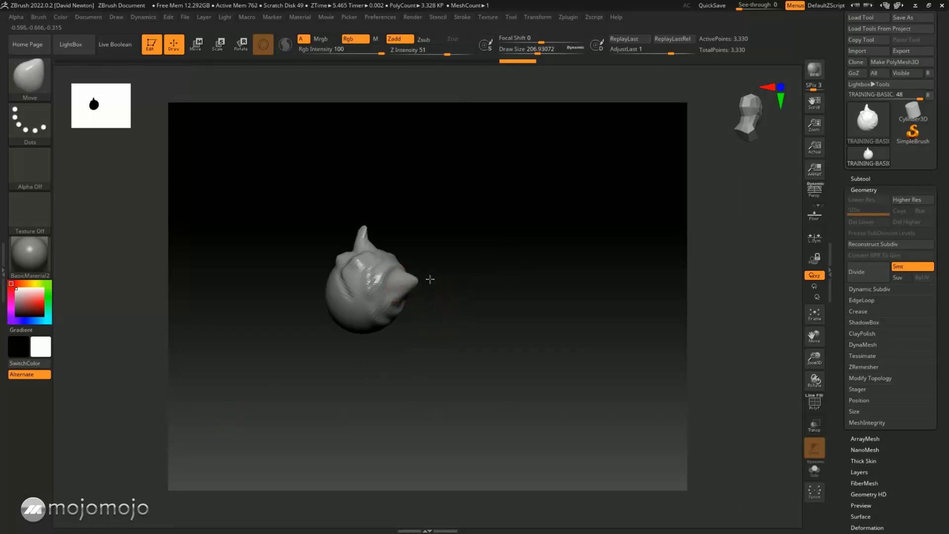
- Pull a long spike out of the sphere's side, bend it along its length, and inspect its stretched polygons with the polyframe displayed
{"action": "left_click_drag", "start_coordinate": [431, 279], "coordinate": [638, 243]}
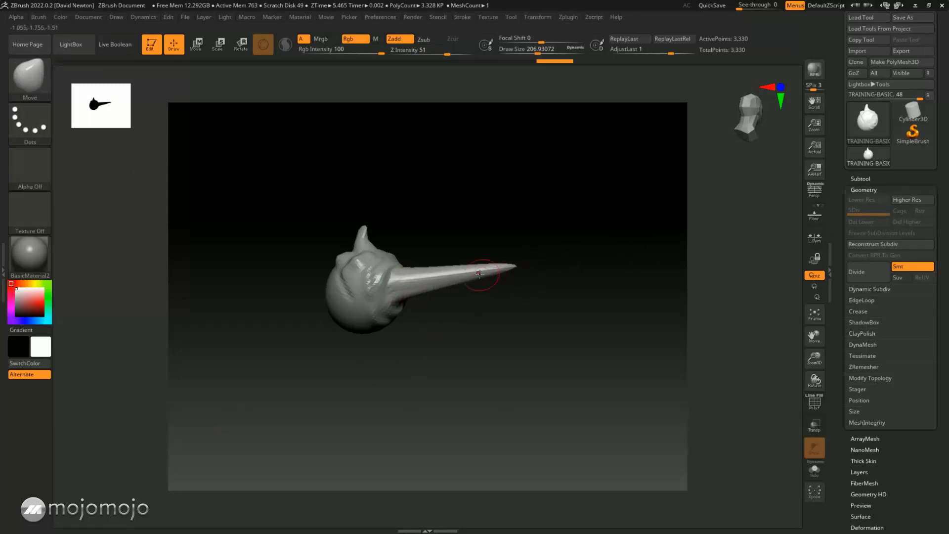
{"action": "left_click_drag", "start_coordinate": [465, 272], "coordinate": [469, 243]}
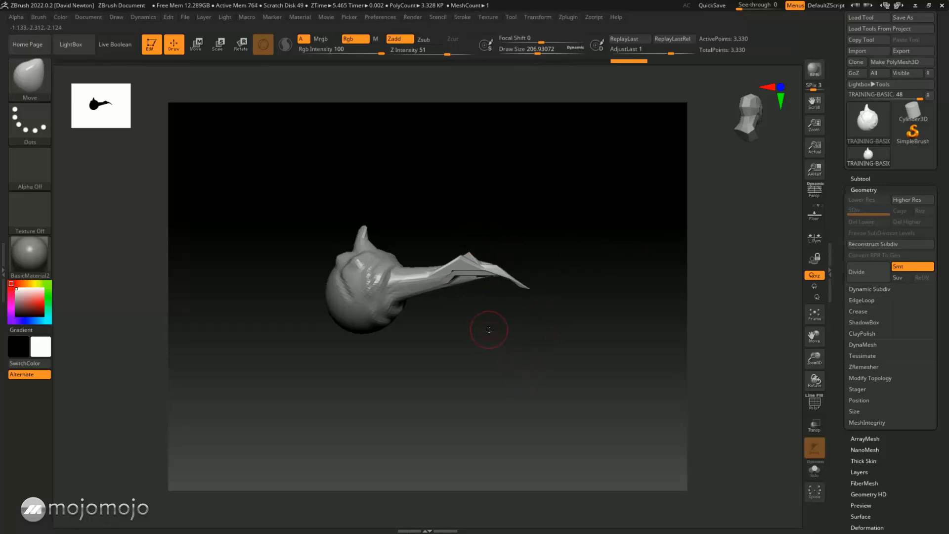
{"action": "left_click_drag", "start_coordinate": [489, 329], "coordinate": [669, 400], "text": "alt"}
{"action": "left_click", "coordinate": [811, 403]}
{"action": "left_click_drag", "start_coordinate": [636, 360], "coordinate": [517, 367]}
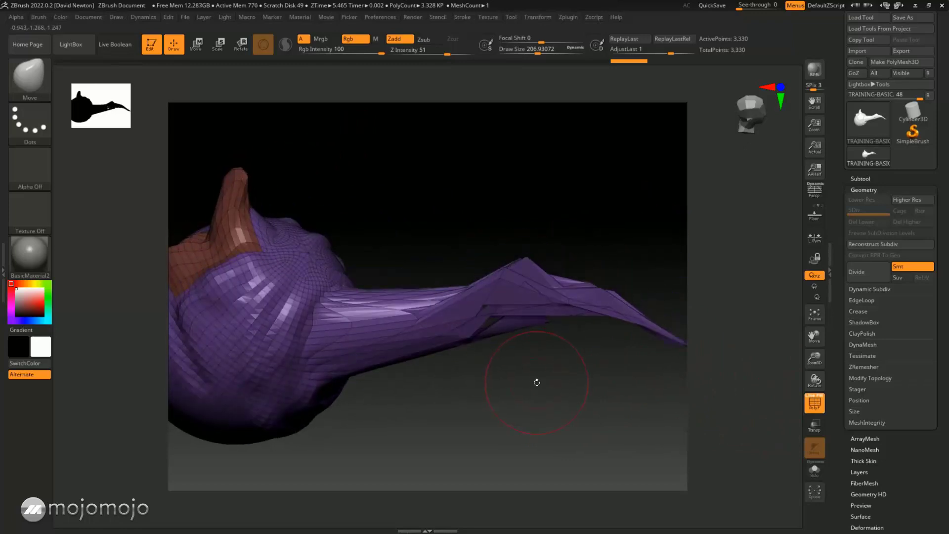
- Undo the Move brush strokes that formed the spike
{"action": "key", "text": "ctrl+z"}
{"action": "key", "text": "ctrl+z"}
{"action": "key", "text": "ctrl+z"}
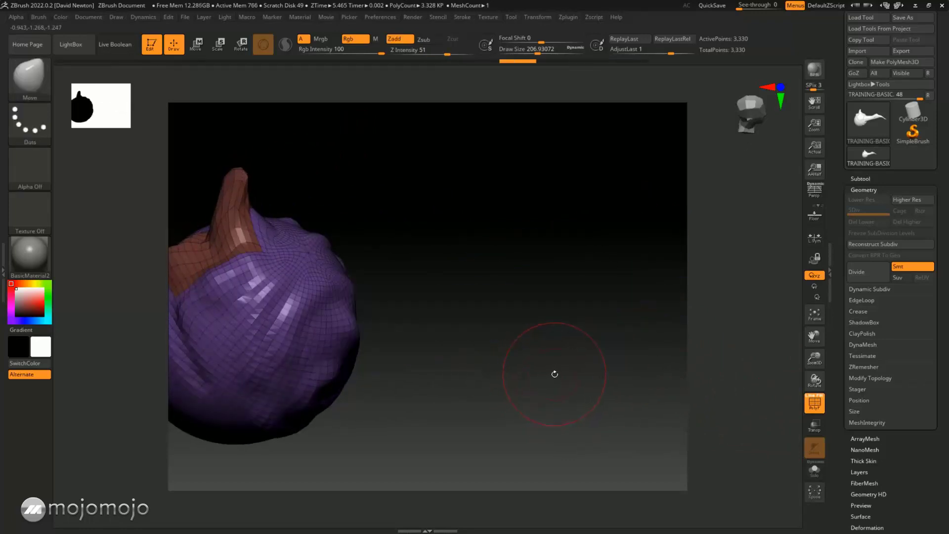
- Divide the mesh twice to reach subdivision level 3, and hide the polyframe
{"action": "left_click_drag", "start_coordinate": [555, 374], "coordinate": [634, 302], "text": "alt"}
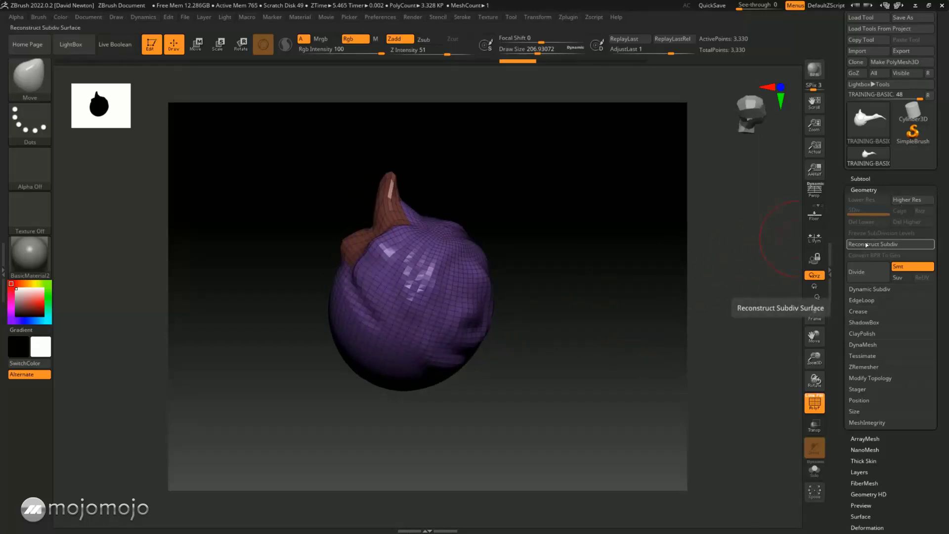
{"action": "left_click", "coordinate": [860, 275]}
{"action": "left_click", "coordinate": [861, 275]}
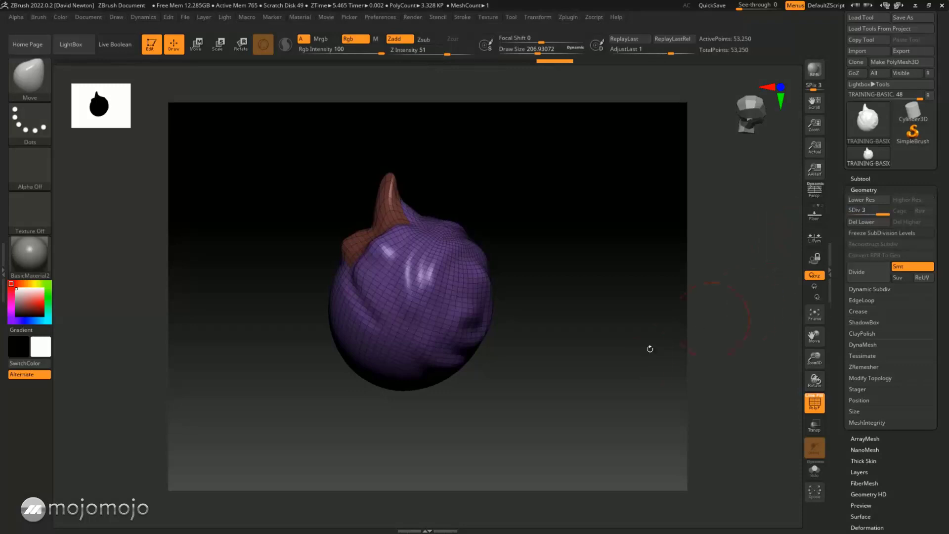
{"action": "left_click", "coordinate": [812, 404]}
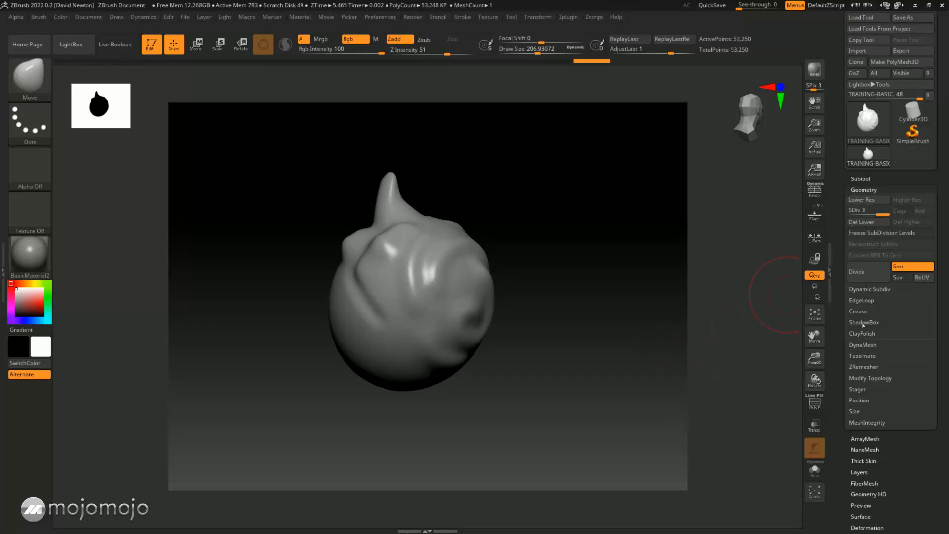
- Convert the mesh to DynaMesh at resolution 128 without freezing its subdivision levels
{"action": "left_click", "coordinate": [862, 345]}
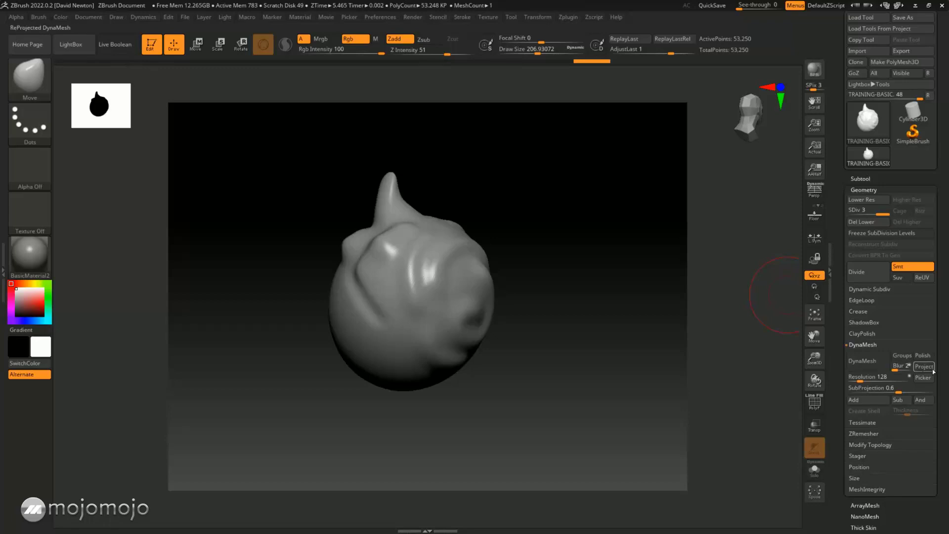
{"action": "scroll", "coordinate": [944, 312], "scroll_direction": "down", "scroll_amount": 4}
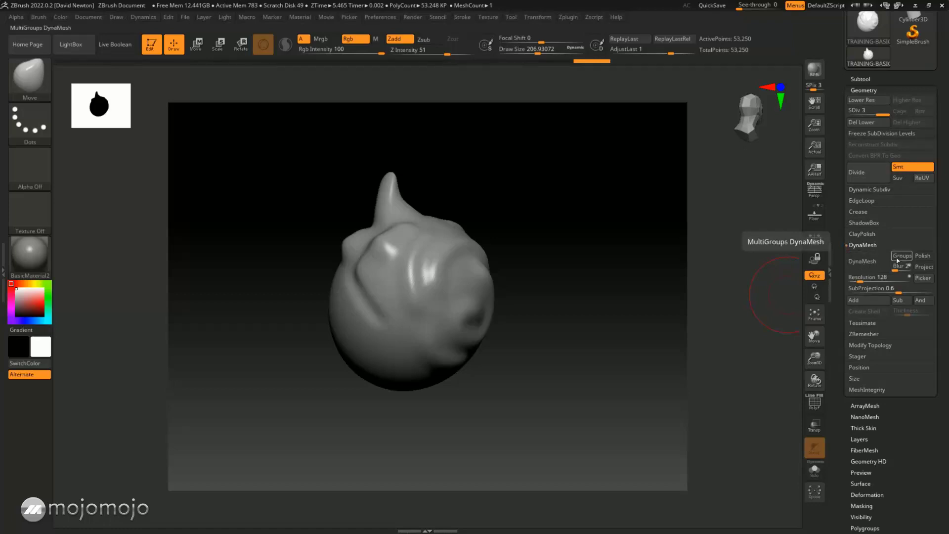
{"action": "left_click", "coordinate": [900, 278]}
{"action": "left_click", "coordinate": [862, 266]}
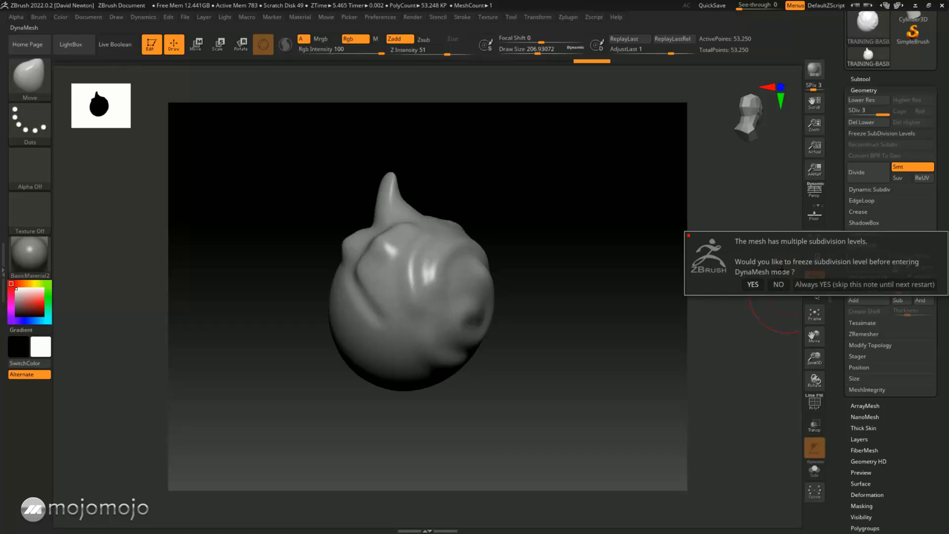
{"action": "left_click", "coordinate": [779, 286]}
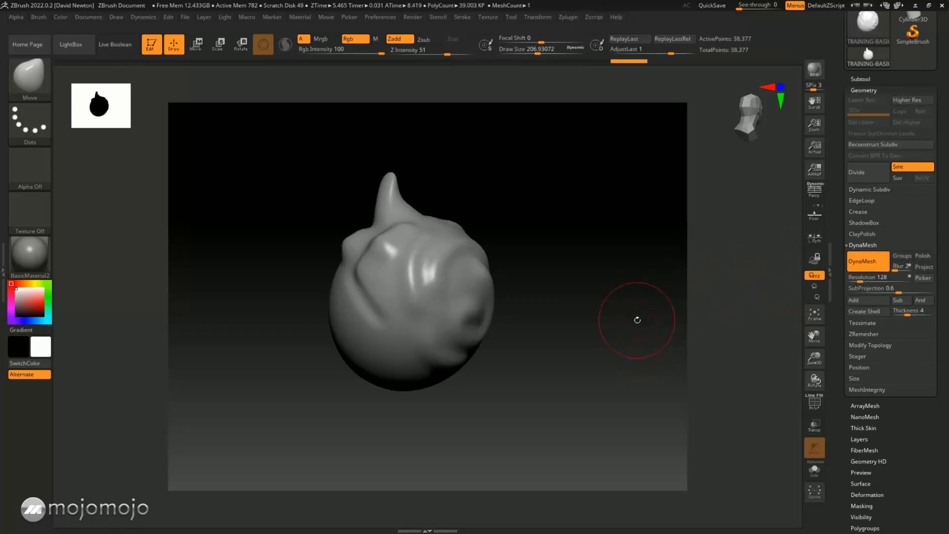
- Examine the DynaMesh polyframe up close and compare it with the preceding undo-history state, returning to the DynaMesh version with the polyframe hidden
{"action": "left_click_drag", "start_coordinate": [637, 320], "coordinate": [624, 322]}
{"action": "left_click", "coordinate": [815, 403]}
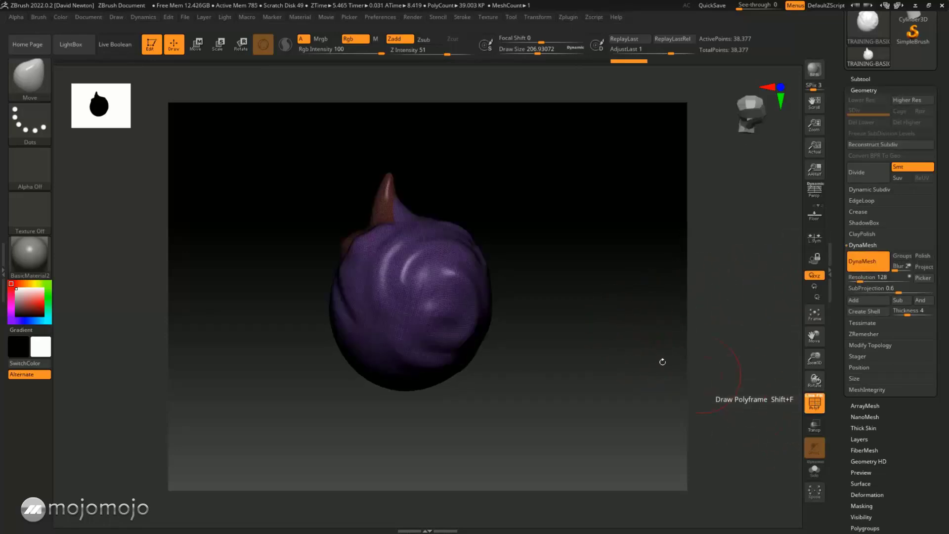
{"action": "right_click_drag", "start_coordinate": [589, 319], "coordinate": [561, 343], "text": "ctrl"}
{"action": "scroll", "coordinate": [560, 343], "scroll_direction": "up", "scroll_amount": 5}
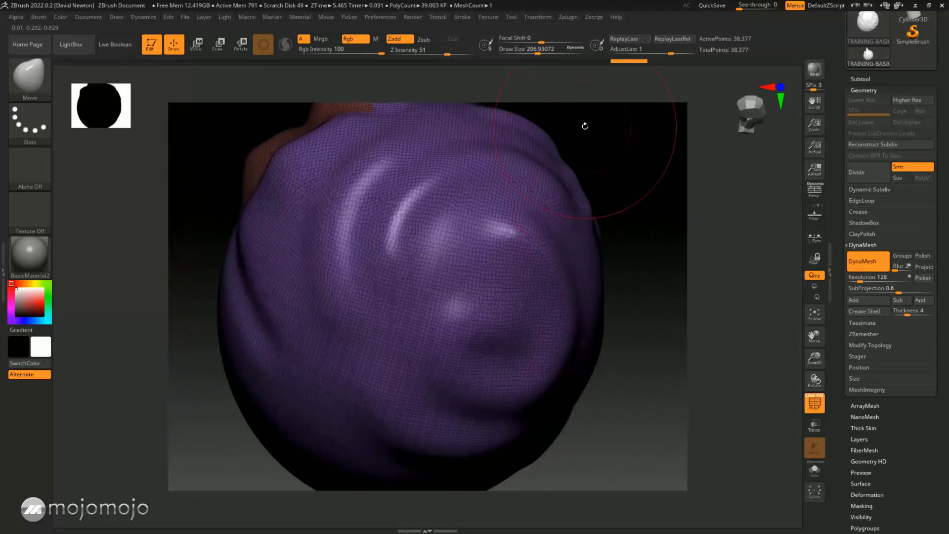
{"action": "left_click", "coordinate": [587, 62]}
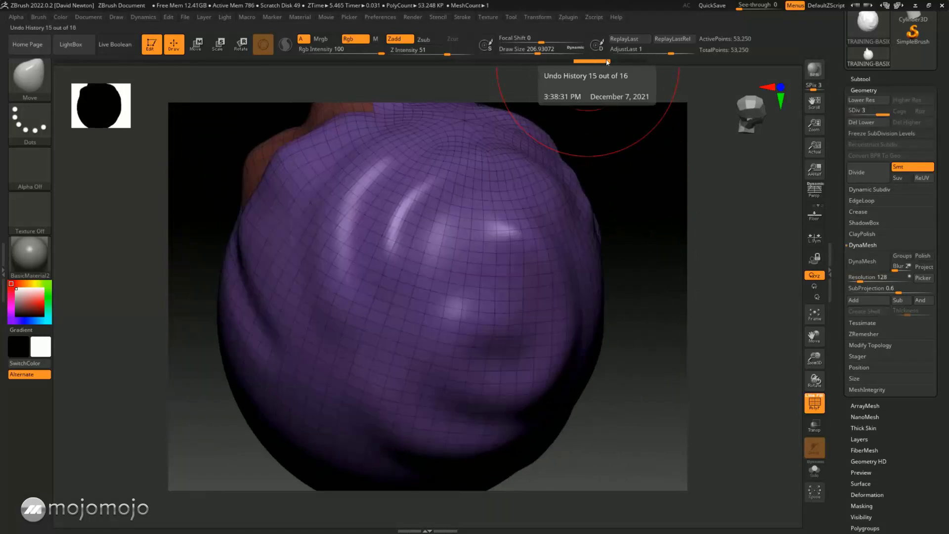
{"action": "left_click", "coordinate": [628, 65]}
{"action": "left_click_drag", "start_coordinate": [678, 268], "coordinate": [581, 240], "text": "alt"}
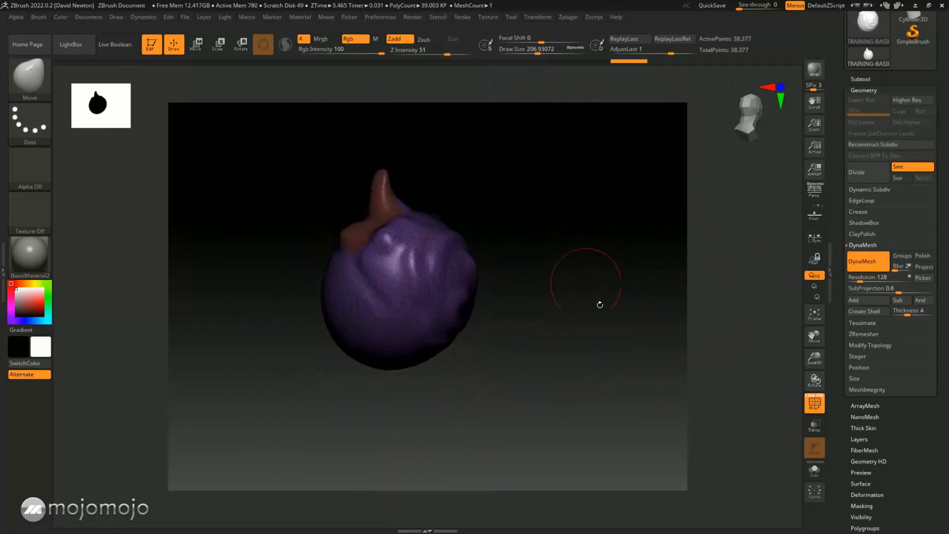
{"action": "left_click", "coordinate": [814, 403]}
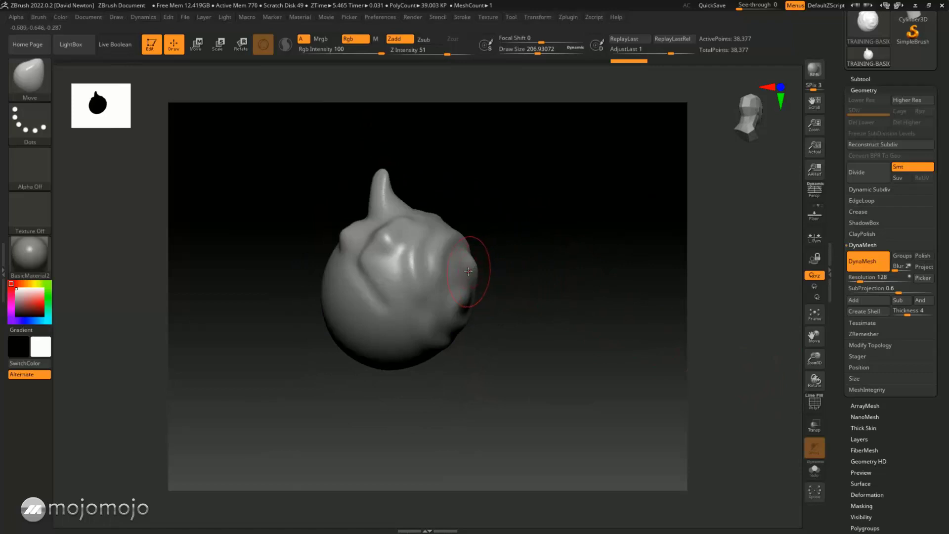
- Pull a long spike out of the sculpt's side with the Move brush, then show the polyframe and remesh the DynaMesh
{"action": "left_click_drag", "start_coordinate": [468, 271], "coordinate": [816, 223]}
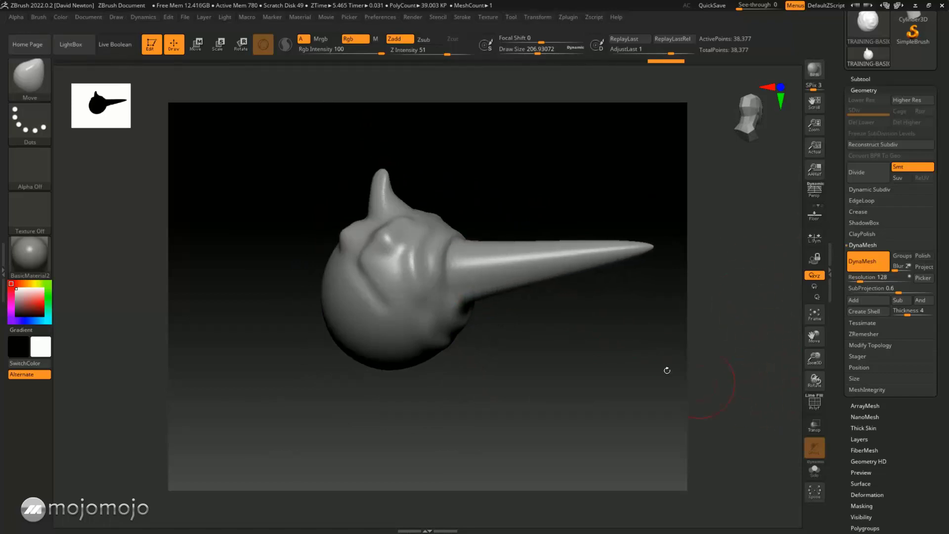
{"action": "mouse_move", "coordinate": [613, 358]}
{"action": "left_mouse_down", "text": "alt"}
{"action": "mouse_move", "coordinate": [563, 387]}
{"action": "mouse_move", "coordinate": [630, 414]}
{"action": "mouse_move", "coordinate": [634, 433]}
{"action": "mouse_move", "coordinate": [555, 373]}
{"action": "mouse_move", "coordinate": [577, 405]}
{"action": "mouse_move", "coordinate": [608, 364]}
{"action": "left_mouse_up", "text": "alt"}
{"action": "left_click", "coordinate": [814, 402]}
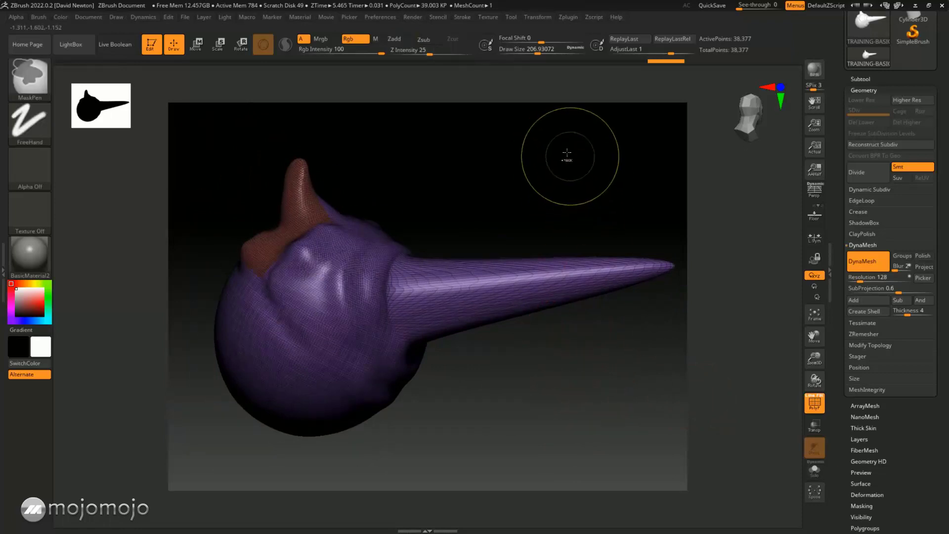
{"action": "left_click_drag", "start_coordinate": [559, 143], "coordinate": [591, 177], "text": "ctrl"}
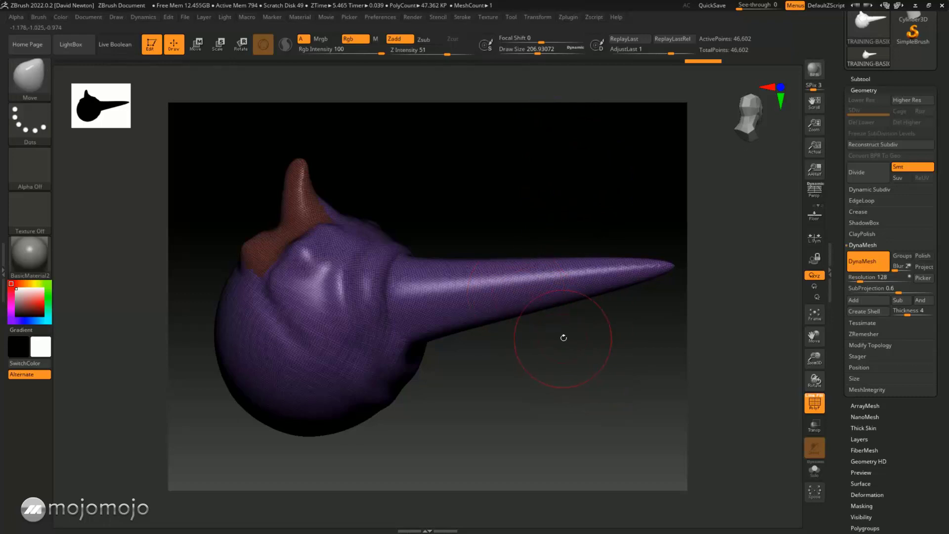
- Examine the spike's polyframe up close and compare it with the undo-history state before the remesh, returning to the remeshed version
{"action": "left_click_drag", "start_coordinate": [564, 338], "coordinate": [616, 393], "text": "alt"}
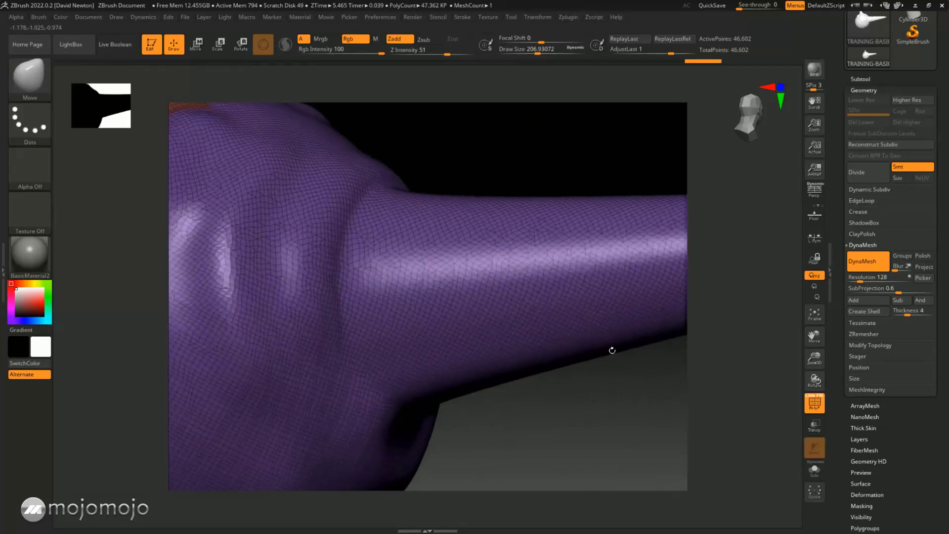
{"action": "left_click", "coordinate": [662, 62]}
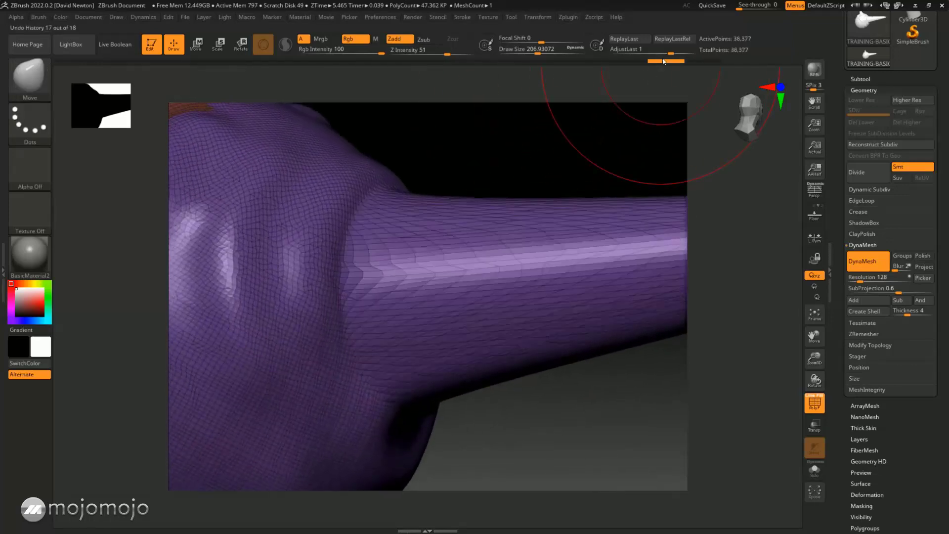
{"action": "left_click", "coordinate": [697, 61]}
- Increase the Move brush's Draw Size to about 274
{"action": "left_click_drag", "start_coordinate": [644, 137], "coordinate": [464, 120], "text": "alt"}
{"action": "key", "text": "space"}
{"action": "left_click_drag", "start_coordinate": [484, 184], "coordinate": [493, 186]}
- Bend the spike into a raised hump and pull out its tip with the Move brush, then remesh the DynaMesh
{"action": "left_click_drag", "start_coordinate": [494, 267], "coordinate": [488, 205]}
{"action": "mouse_move", "coordinate": [583, 278]}
{"action": "left_mouse_down"}
{"action": "mouse_move", "coordinate": [643, 354]}
{"action": "mouse_move", "coordinate": [624, 358]}
{"action": "left_mouse_up"}
{"action": "left_click_drag", "start_coordinate": [588, 310], "coordinate": [642, 267]}
{"action": "key", "text": "ctrl"}
{"action": "left_click_drag", "start_coordinate": [596, 189], "coordinate": [640, 277], "text": "ctrl"}
- Pull a second curved limb out of the sculpt's front with the Move brush and remesh the DynaMesh again
{"action": "left_click_drag", "start_coordinate": [519, 326], "coordinate": [406, 259], "text": "alt"}
{"action": "left_click_drag", "start_coordinate": [409, 306], "coordinate": [541, 362], "text": "alt"}
{"action": "mouse_move", "coordinate": [447, 330]}
{"action": "left_mouse_down"}
{"action": "mouse_move", "coordinate": [482, 346]}
{"action": "mouse_move", "coordinate": [525, 407]}
{"action": "mouse_move", "coordinate": [547, 405]}
{"action": "mouse_move", "coordinate": [604, 339]}
{"action": "mouse_move", "coordinate": [502, 343]}
{"action": "mouse_move", "coordinate": [538, 329]}
{"action": "mouse_move", "coordinate": [602, 410]}
{"action": "mouse_move", "coordinate": [520, 398]}
{"action": "mouse_move", "coordinate": [636, 423]}
{"action": "left_mouse_up"}
{"action": "key", "text": "ctrl"}
{"action": "left_click_drag", "start_coordinate": [535, 394], "coordinate": [508, 402]}
{"action": "key", "text": "ctrl"}
{"action": "mouse_move", "coordinate": [599, 373]}
{"action": "left_mouse_down", "text": "ctrl"}
{"action": "mouse_move", "coordinate": [640, 423]}
{"action": "mouse_move", "coordinate": [640, 384]}
{"action": "mouse_move", "coordinate": [613, 356]}
{"action": "mouse_move", "coordinate": [592, 396]}
{"action": "mouse_move", "coordinate": [657, 402]}
{"action": "mouse_move", "coordinate": [611, 411]}
{"action": "left_mouse_up", "text": "ctrl"}
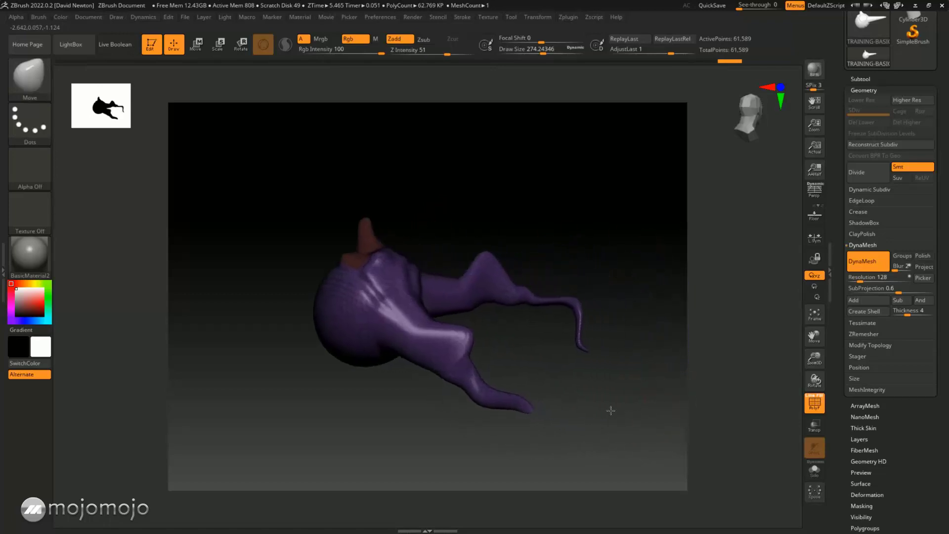
- Step back through the undo history to the spikeless sculpt at subdivision level 3
{"action": "left_click", "coordinate": [509, 63]}
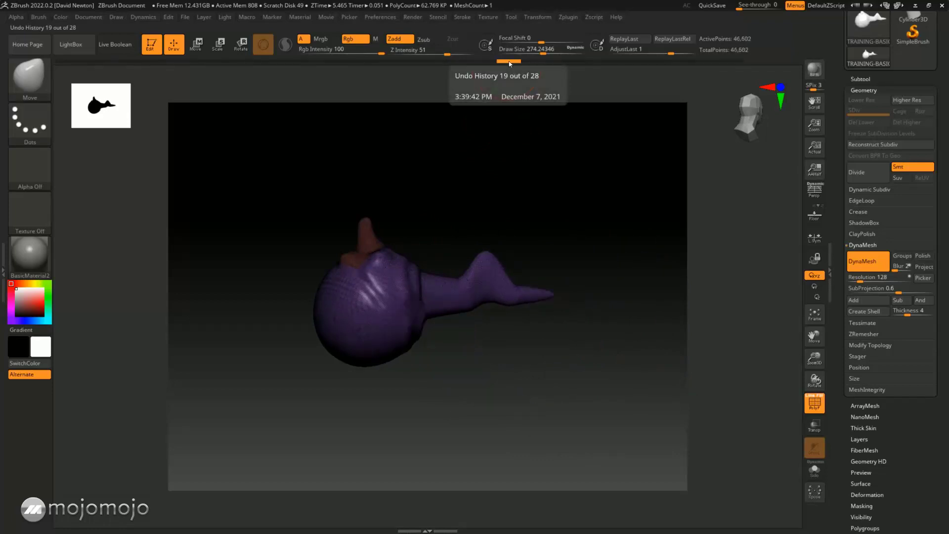
{"action": "left_click", "coordinate": [442, 65]}
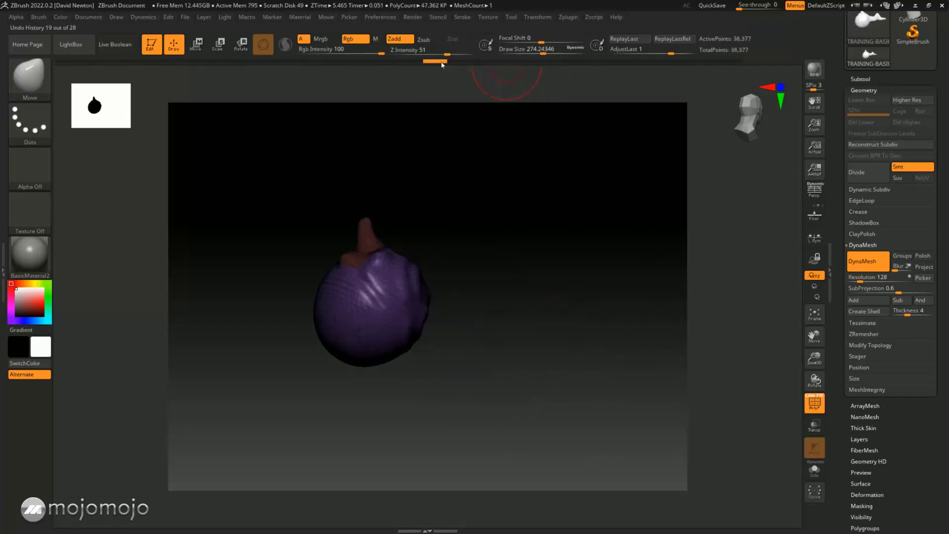
{"action": "left_click", "coordinate": [409, 62]}
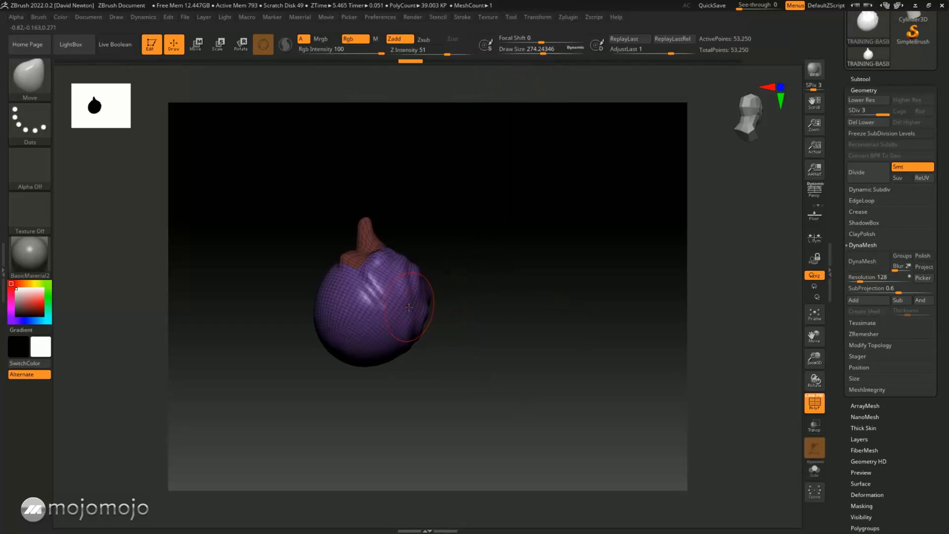
- Pull a long limb with a hump and a bent tip out of the subdivided mesh using the Move brush
{"action": "left_click_drag", "start_coordinate": [408, 308], "coordinate": [635, 342]}
{"action": "left_click_drag", "start_coordinate": [492, 312], "coordinate": [503, 272]}
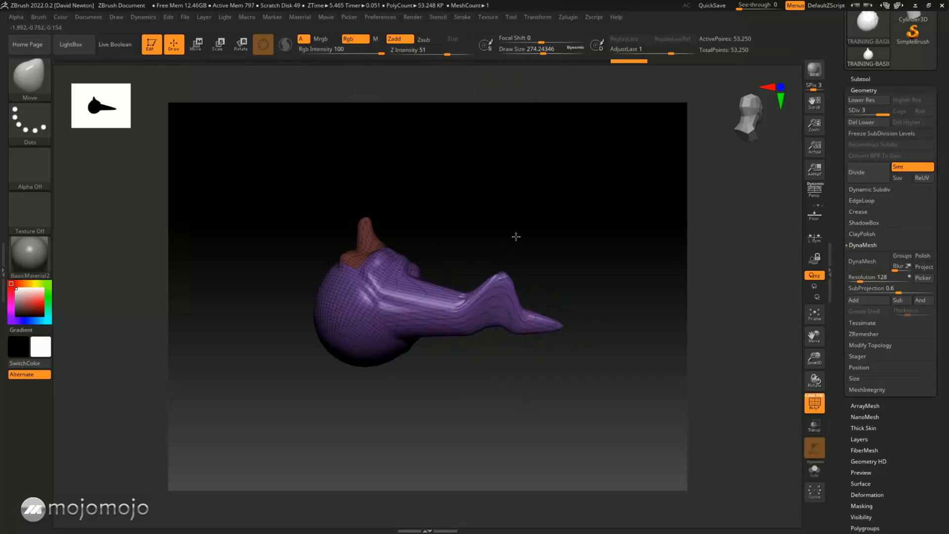
{"action": "left_click_drag", "start_coordinate": [561, 319], "coordinate": [588, 382]}
{"action": "mouse_move", "coordinate": [560, 352]}
{"action": "left_mouse_down"}
{"action": "mouse_move", "coordinate": [617, 317]}
{"action": "mouse_move", "coordinate": [623, 357]}
{"action": "mouse_move", "coordinate": [594, 383]}
{"action": "mouse_move", "coordinate": [628, 372]}
{"action": "mouse_move", "coordinate": [634, 274]}
{"action": "left_mouse_up"}
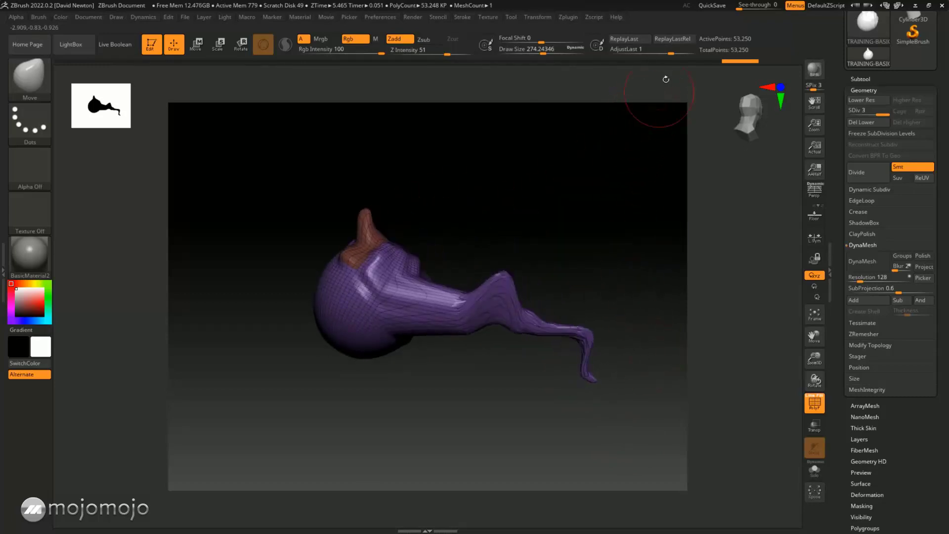
- Step back through the undo history to the limbless sculpt at subdivision level 2
{"action": "left_click", "coordinate": [691, 63]}
{"action": "left_click", "coordinate": [657, 62]}
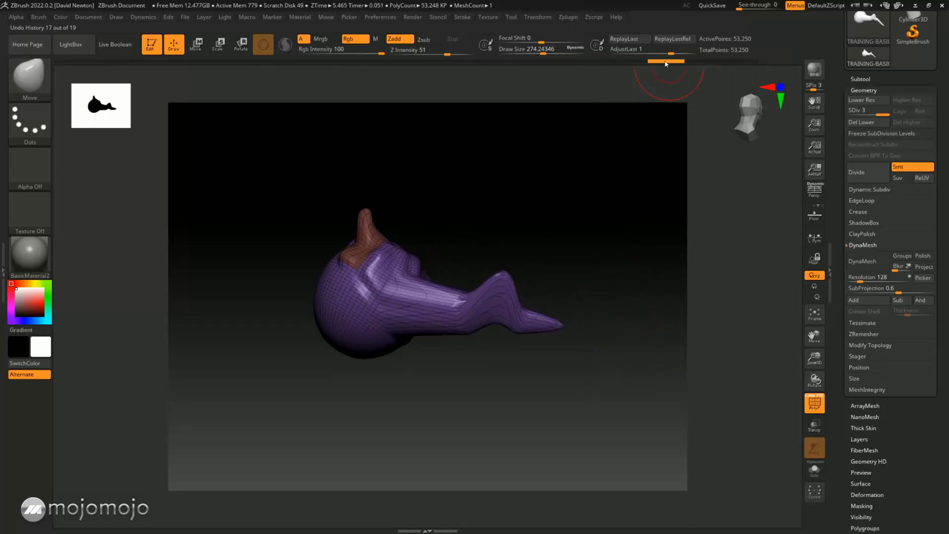
{"action": "left_click", "coordinate": [573, 64]}
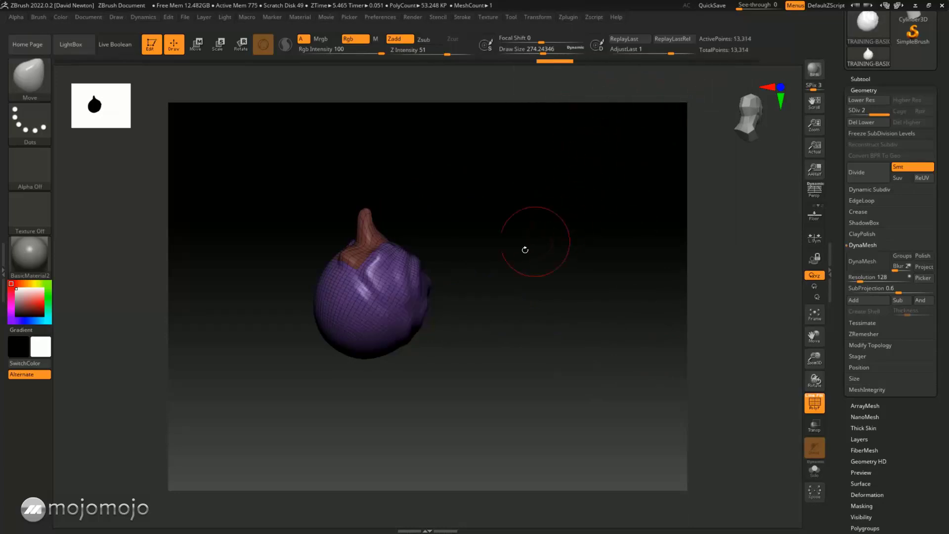
- Convert the subdivision level 2 mesh to DynaMesh at resolution 32
{"action": "right_click_drag", "start_coordinate": [550, 249], "coordinate": [587, 303], "text": "ctrl"}
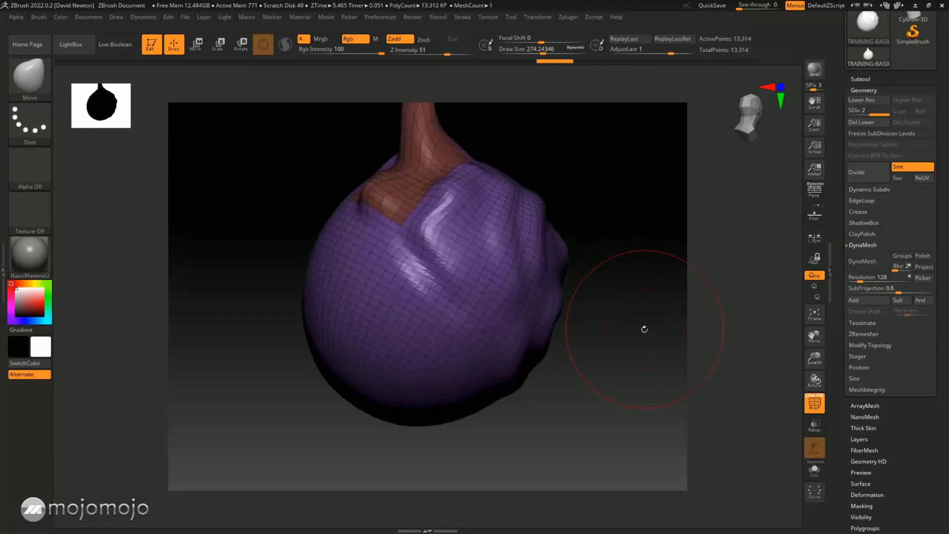
{"action": "right_click_drag", "start_coordinate": [644, 329], "coordinate": [624, 356], "text": "ctrl"}
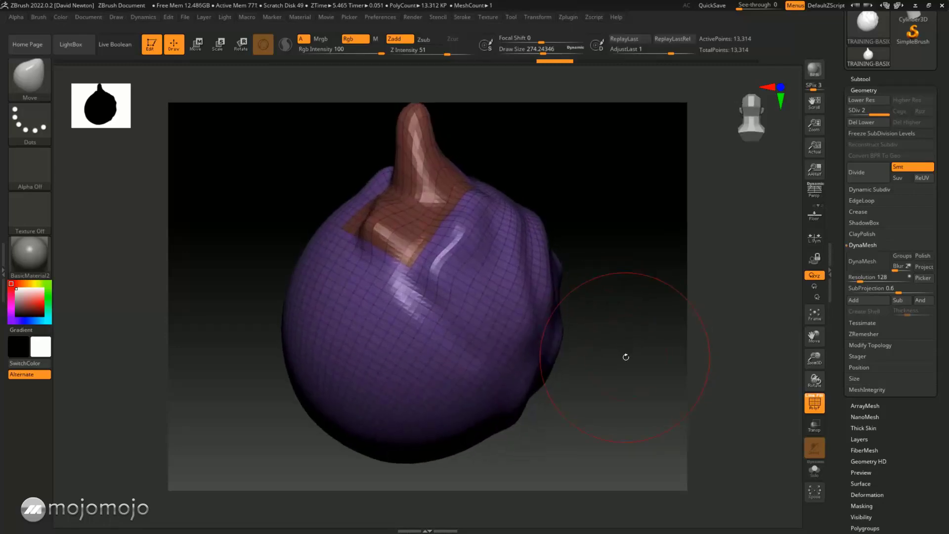
{"action": "left_click", "coordinate": [858, 262]}
{"action": "left_click", "coordinate": [778, 280]}
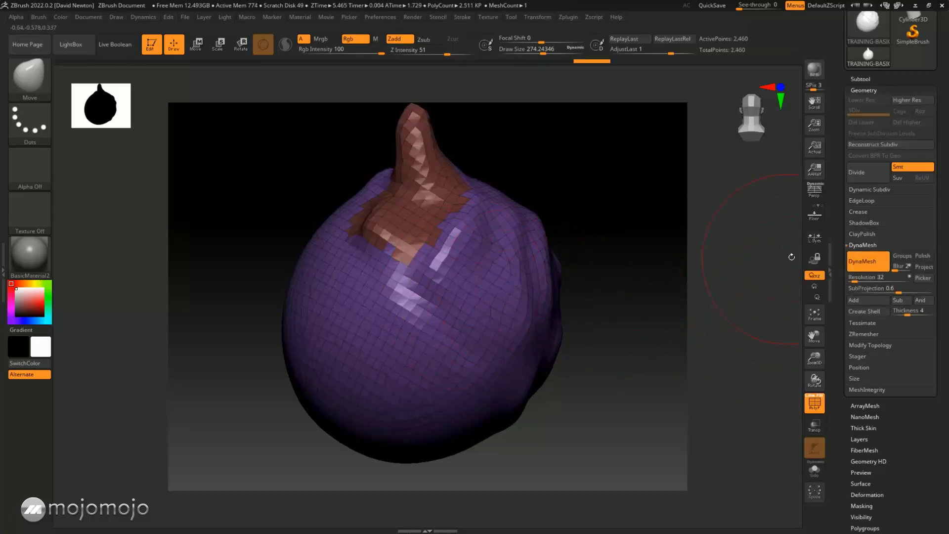
- Pull a spike with a raised middle out of the low-resolution sculpt's side using the Move brush, then remesh at resolution 32
{"action": "left_click_drag", "start_coordinate": [638, 304], "coordinate": [550, 262], "text": "alt"}
{"action": "left_click_drag", "start_coordinate": [508, 295], "coordinate": [693, 289]}
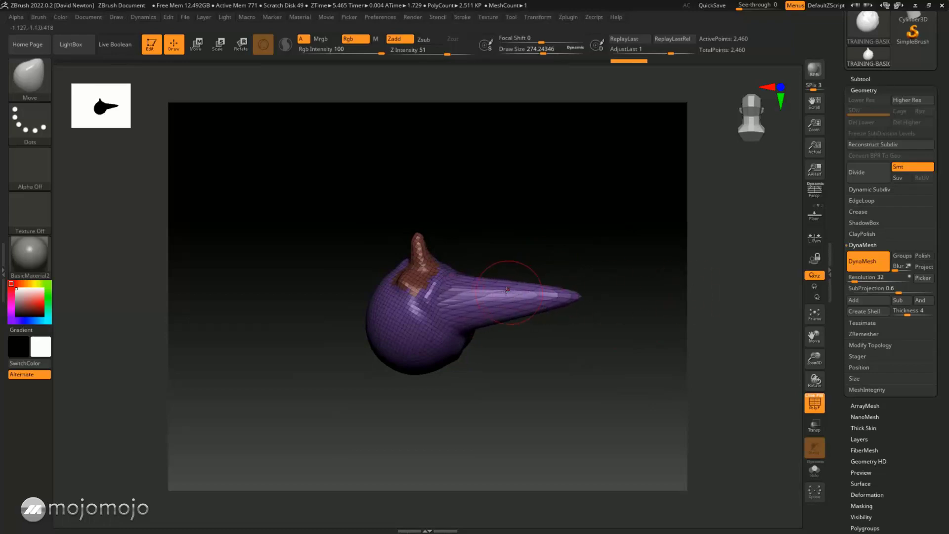
{"action": "left_click_drag", "start_coordinate": [506, 290], "coordinate": [510, 271]}
{"action": "key", "text": "ctrl"}
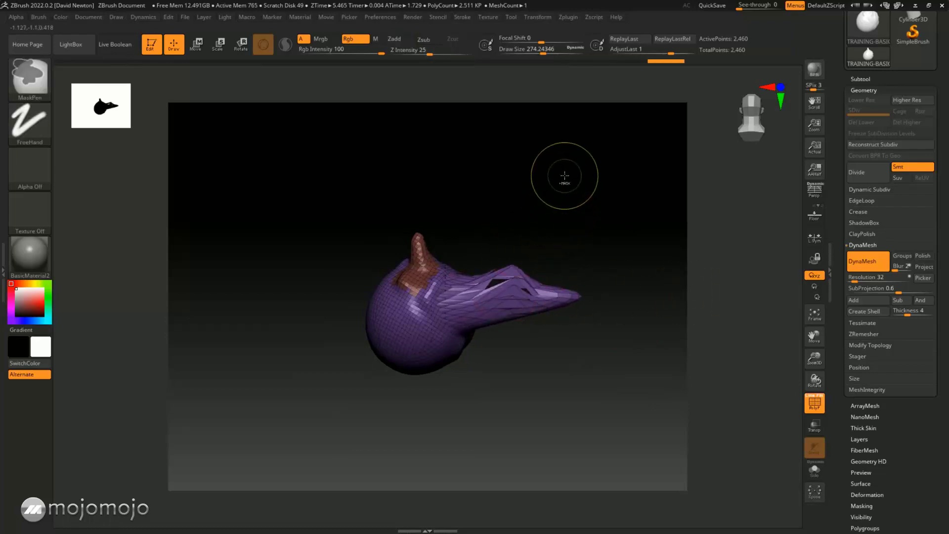
{"action": "mouse_move", "coordinate": [570, 179]}
{"action": "left_mouse_down", "text": "ctrl"}
{"action": "mouse_move", "coordinate": [623, 231]}
{"action": "mouse_move", "coordinate": [636, 290]}
{"action": "mouse_move", "coordinate": [607, 281]}
{"action": "left_mouse_up", "text": "ctrl"}
{"action": "left_click", "coordinate": [815, 403]}
{"action": "left_click", "coordinate": [815, 403]}
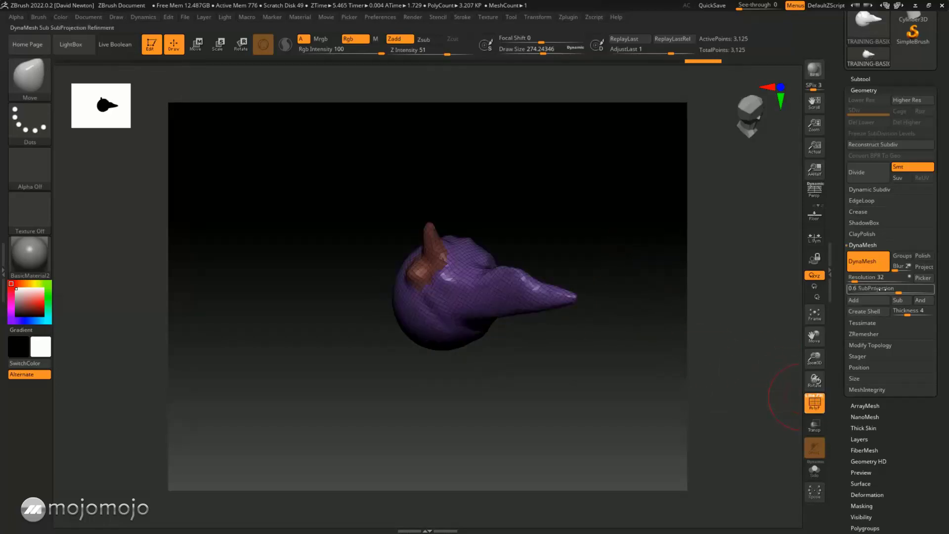
- Set the DynaMesh resolution to 120, try a remesh of the sculpt, and undo that remesh
{"action": "left_click", "coordinate": [856, 282]}
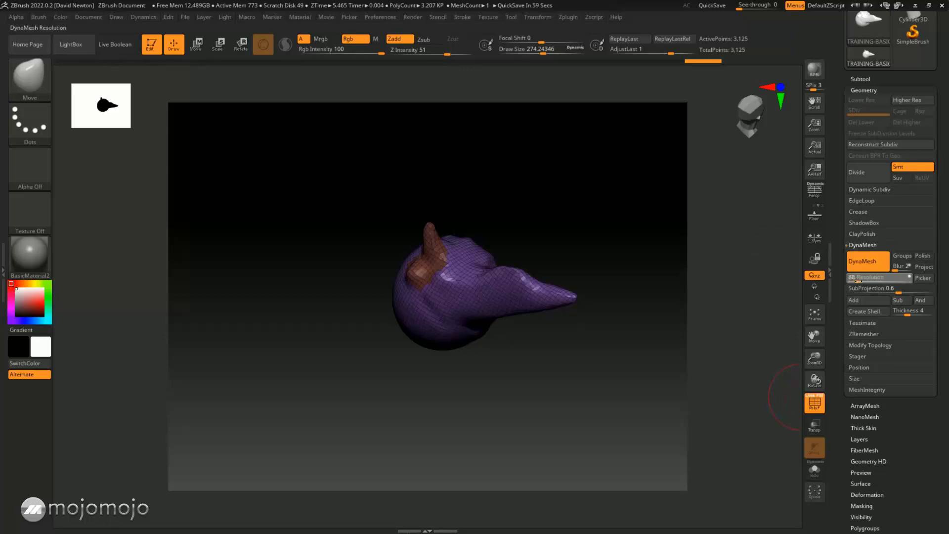
{"action": "left_click_drag", "start_coordinate": [860, 282], "coordinate": [860, 281]}
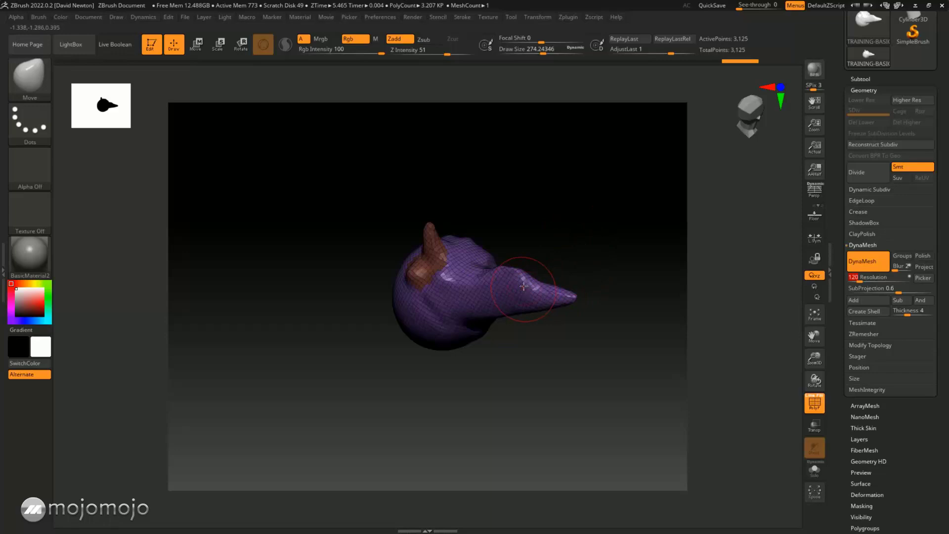
{"action": "left_click_drag", "start_coordinate": [572, 165], "coordinate": [601, 222], "text": "ctrl"}
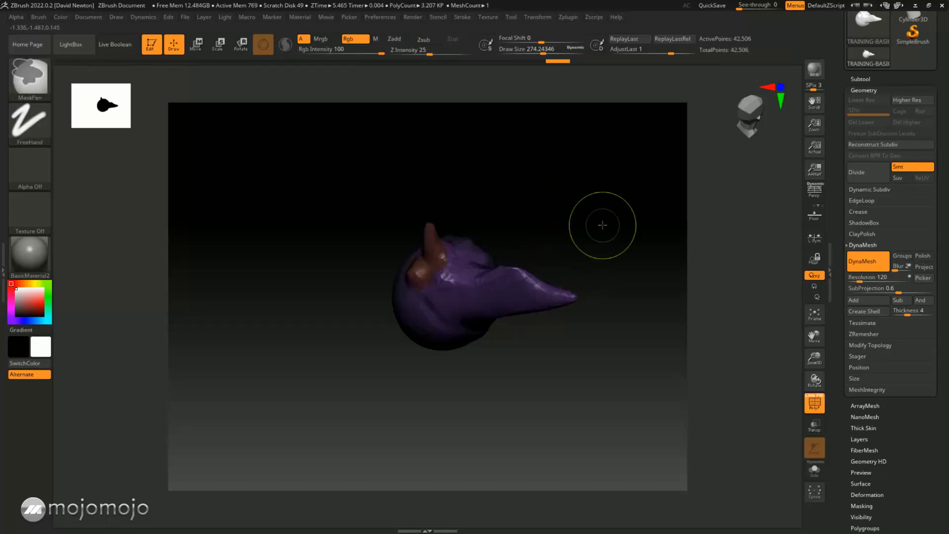
{"action": "left_click_drag", "start_coordinate": [569, 328], "coordinate": [659, 495], "text": "alt"}
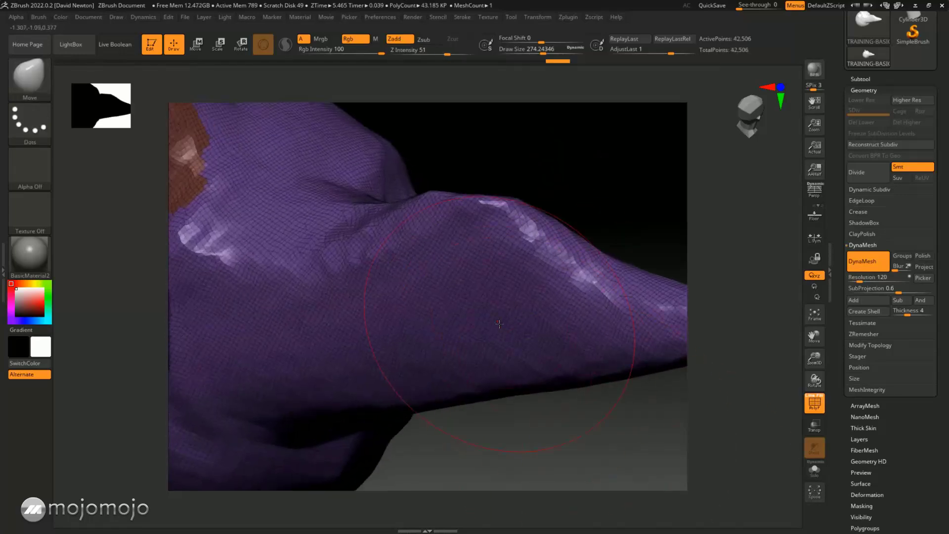
{"action": "key", "text": "ctrl+z"}
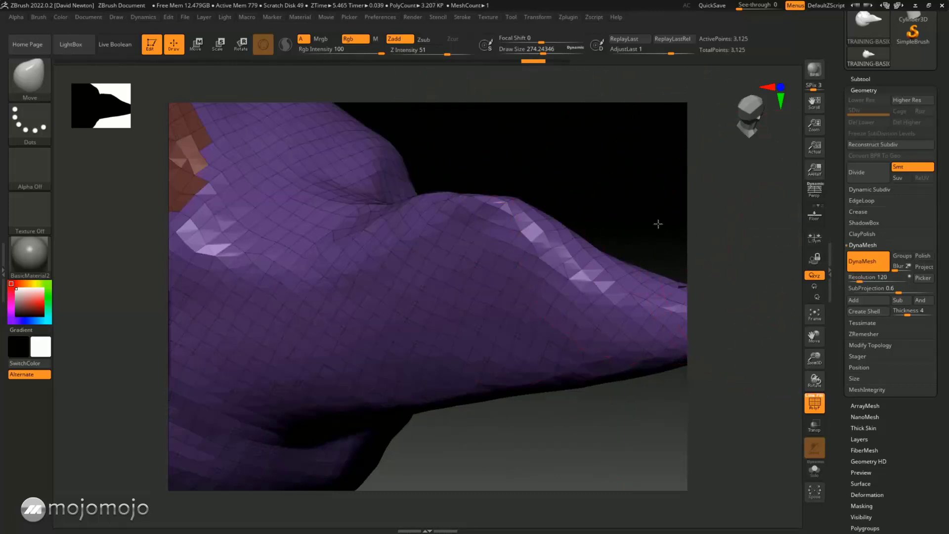
- Reshape the spike on the low-resolution sculpt with the Move brush and remesh the DynaMesh at resolution 120
{"action": "left_click_drag", "start_coordinate": [657, 223], "coordinate": [447, 152], "text": "alt"}
{"action": "mouse_move", "coordinate": [585, 240]}
{"action": "left_mouse_down"}
{"action": "mouse_move", "coordinate": [600, 243]}
{"action": "mouse_move", "coordinate": [536, 313]}
{"action": "mouse_move", "coordinate": [611, 270]}
{"action": "mouse_move", "coordinate": [593, 345]}
{"action": "mouse_move", "coordinate": [610, 333]}
{"action": "mouse_move", "coordinate": [627, 376]}
{"action": "mouse_move", "coordinate": [619, 372]}
{"action": "mouse_move", "coordinate": [625, 325]}
{"action": "mouse_move", "coordinate": [610, 382]}
{"action": "mouse_move", "coordinate": [618, 437]}
{"action": "left_mouse_up"}
{"action": "left_click_drag", "start_coordinate": [570, 389], "coordinate": [510, 345]}
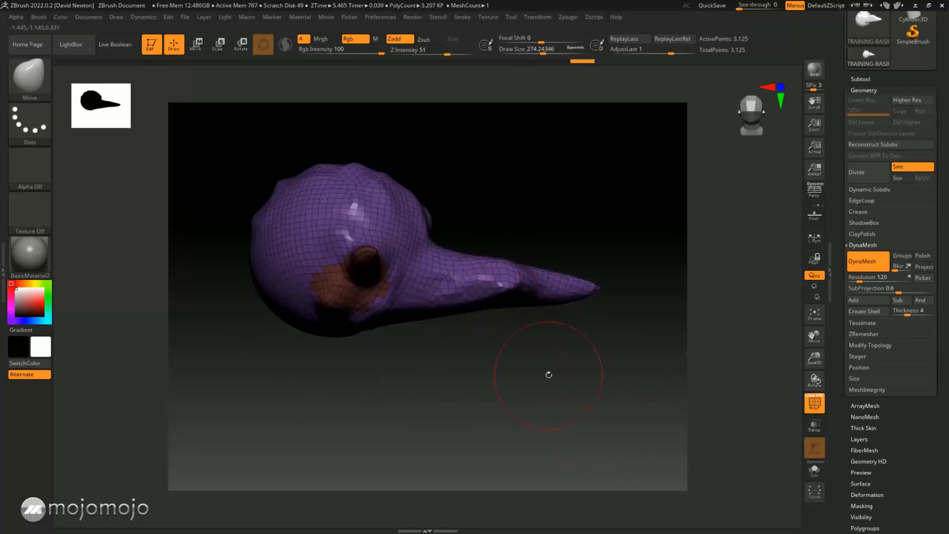
{"action": "left_click_drag", "start_coordinate": [548, 375], "coordinate": [544, 274]}
{"action": "mouse_move", "coordinate": [582, 213]}
{"action": "left_mouse_down", "text": "ctrl"}
{"action": "mouse_move", "coordinate": [623, 262]}
{"action": "mouse_move", "coordinate": [613, 272]}
{"action": "mouse_move", "coordinate": [591, 256]}
{"action": "mouse_move", "coordinate": [618, 241]}
{"action": "mouse_move", "coordinate": [631, 256]}
{"action": "mouse_move", "coordinate": [614, 260]}
{"action": "mouse_move", "coordinate": [644, 253]}
{"action": "left_mouse_up", "text": "ctrl"}
{"action": "left_click_drag", "start_coordinate": [584, 234], "coordinate": [608, 226], "text": "alt"}
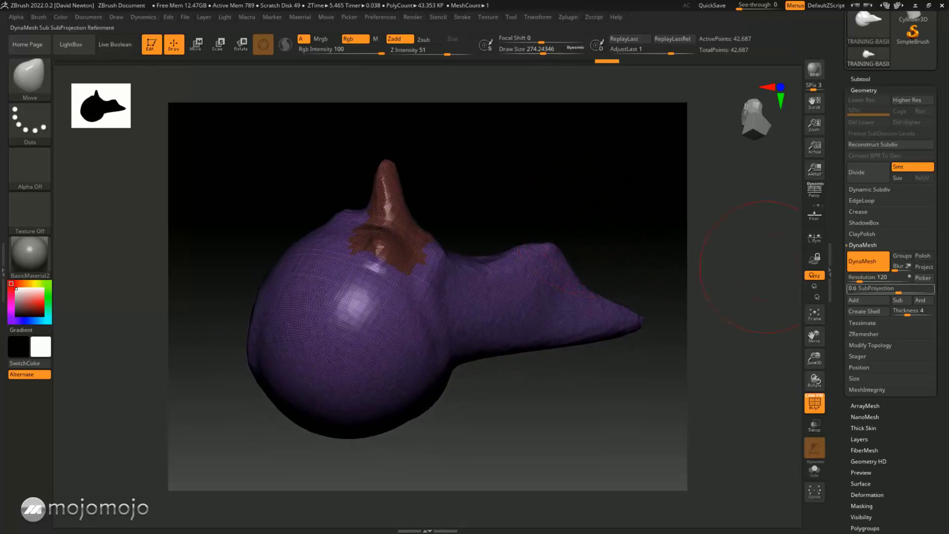